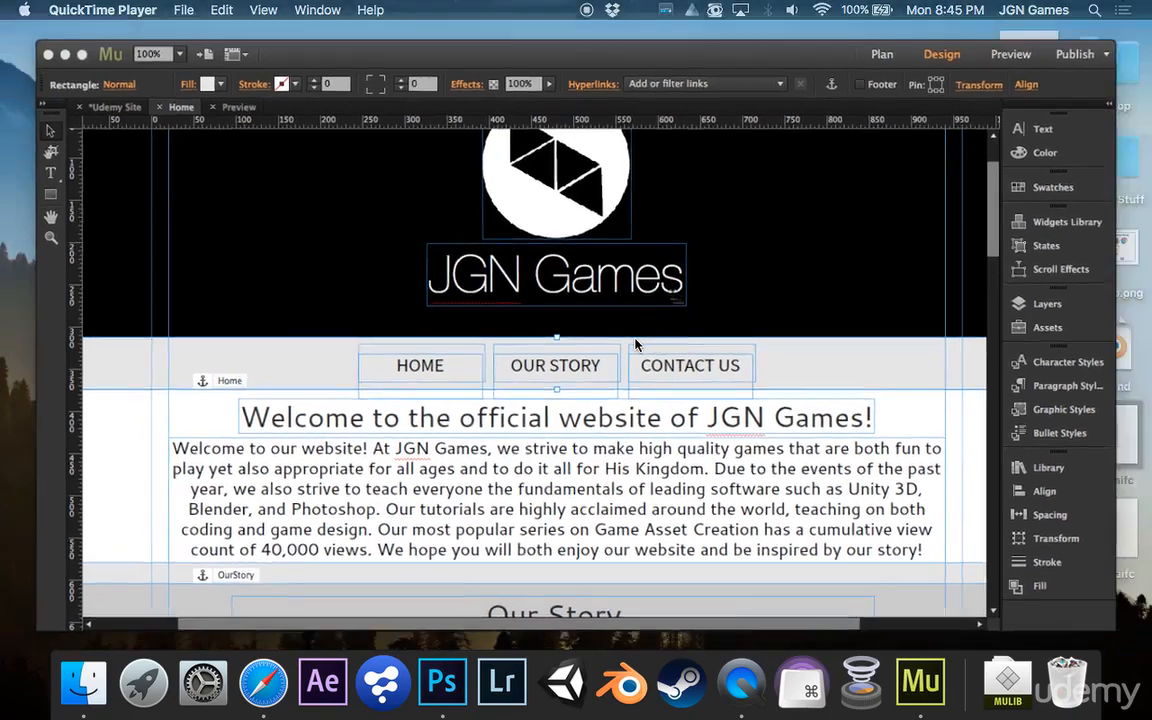
Examine the State Button Transition widget page, toggling its example button and scrolling down to the download section
left_click(690, 40)
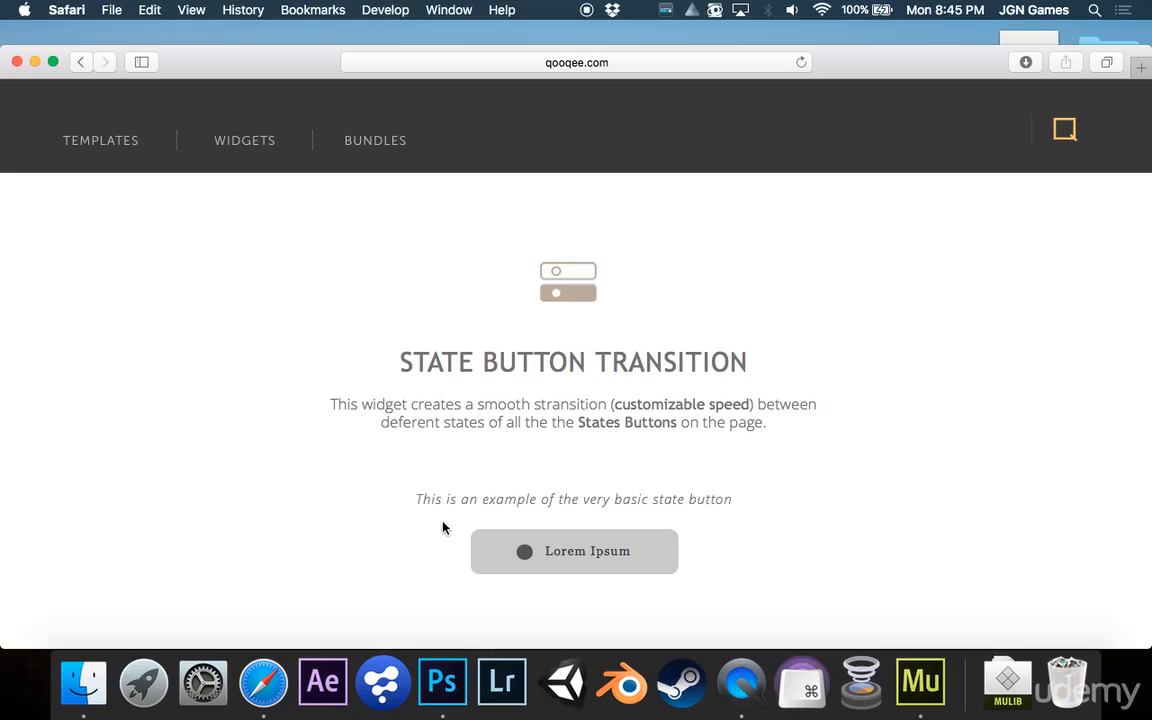
left_click(526, 552)
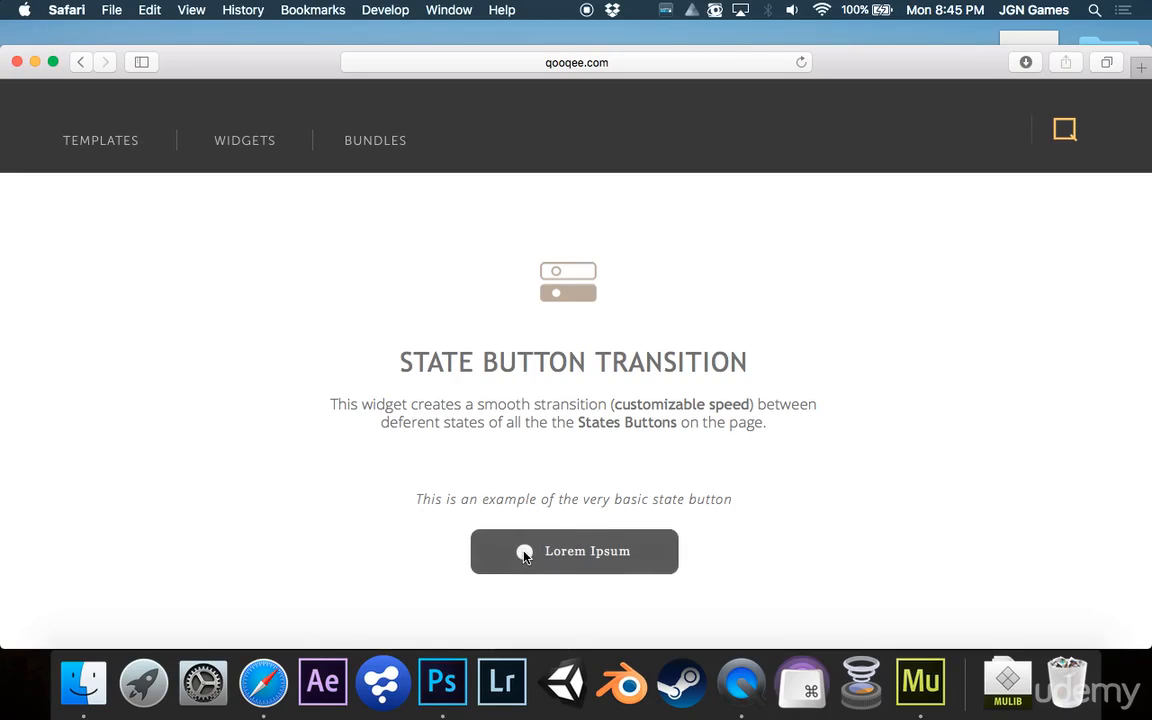
scroll(665, 546, "down", 5)
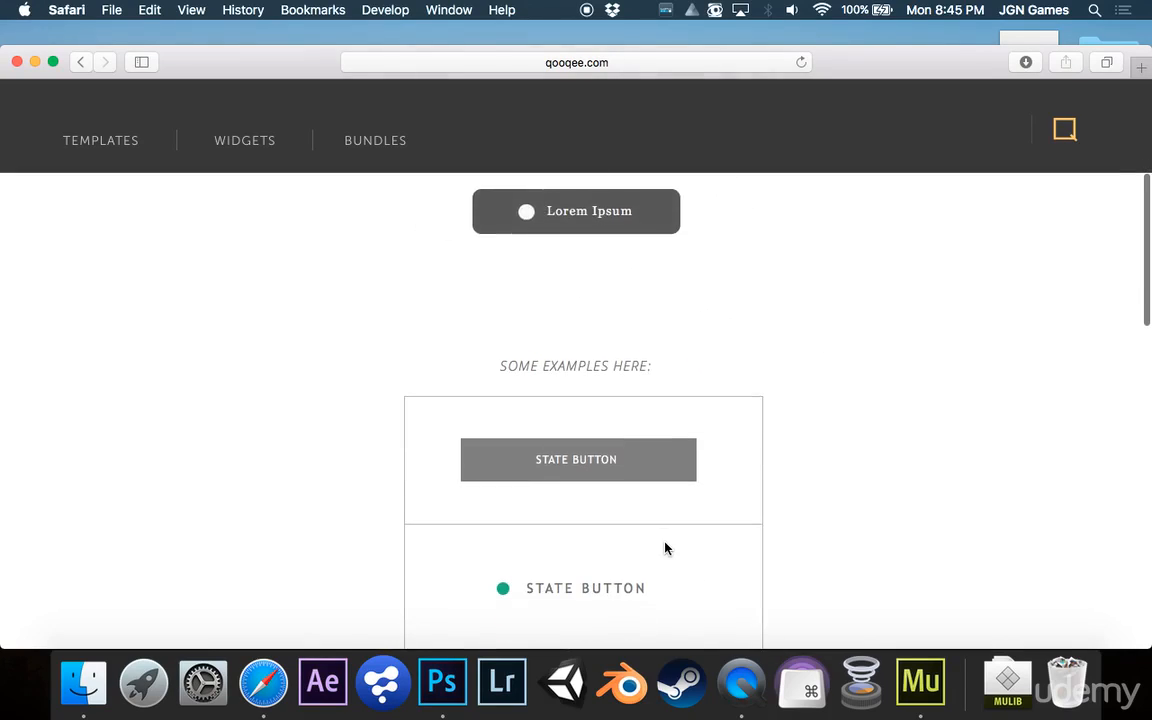
scroll(631, 444, "down", 3)
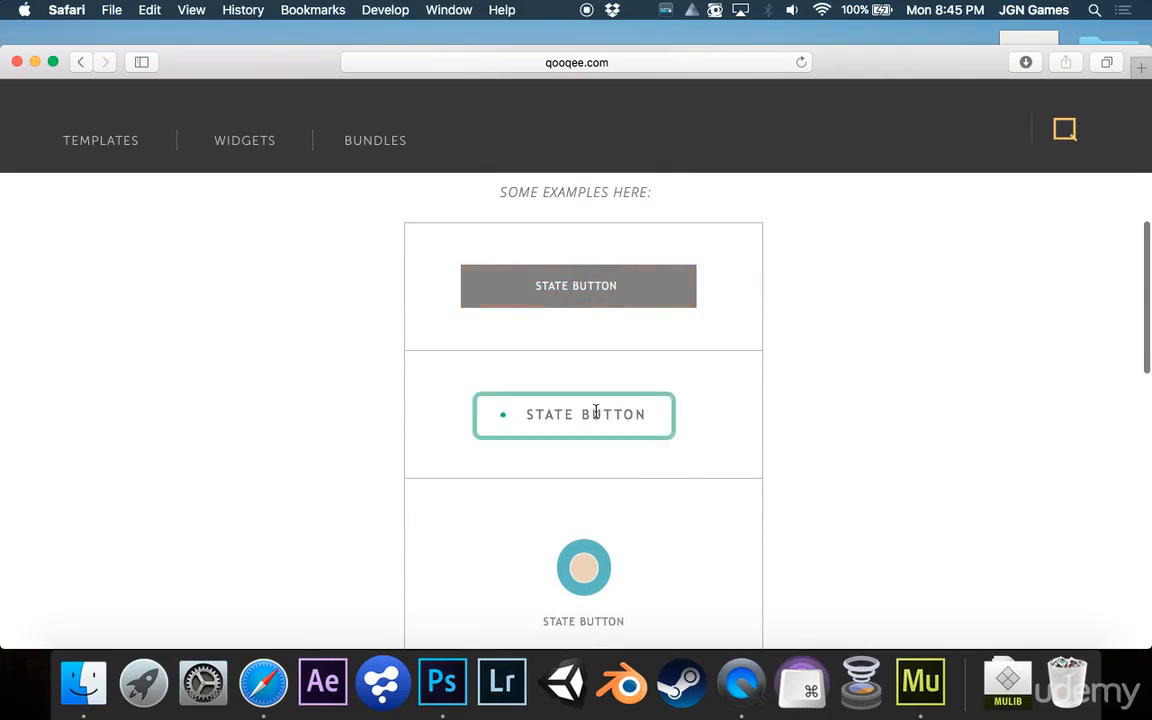
scroll(596, 411, "down", 3)
scroll(589, 430, "down", 5)
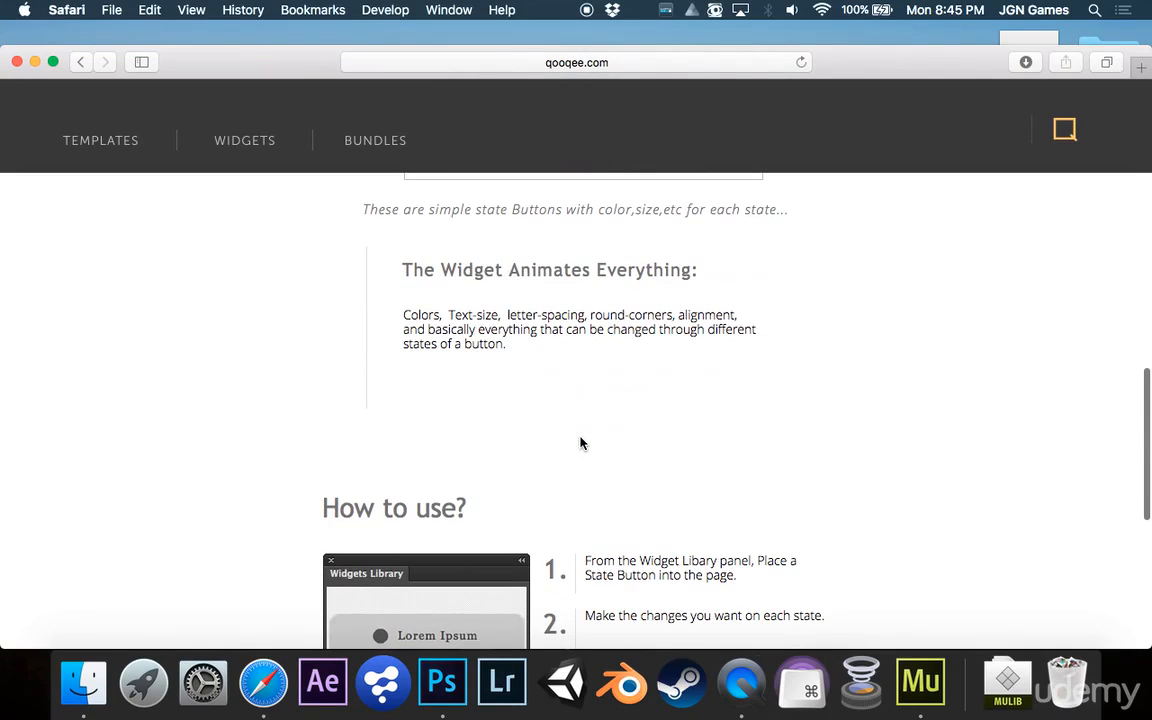
scroll(579, 443, "down", 6)
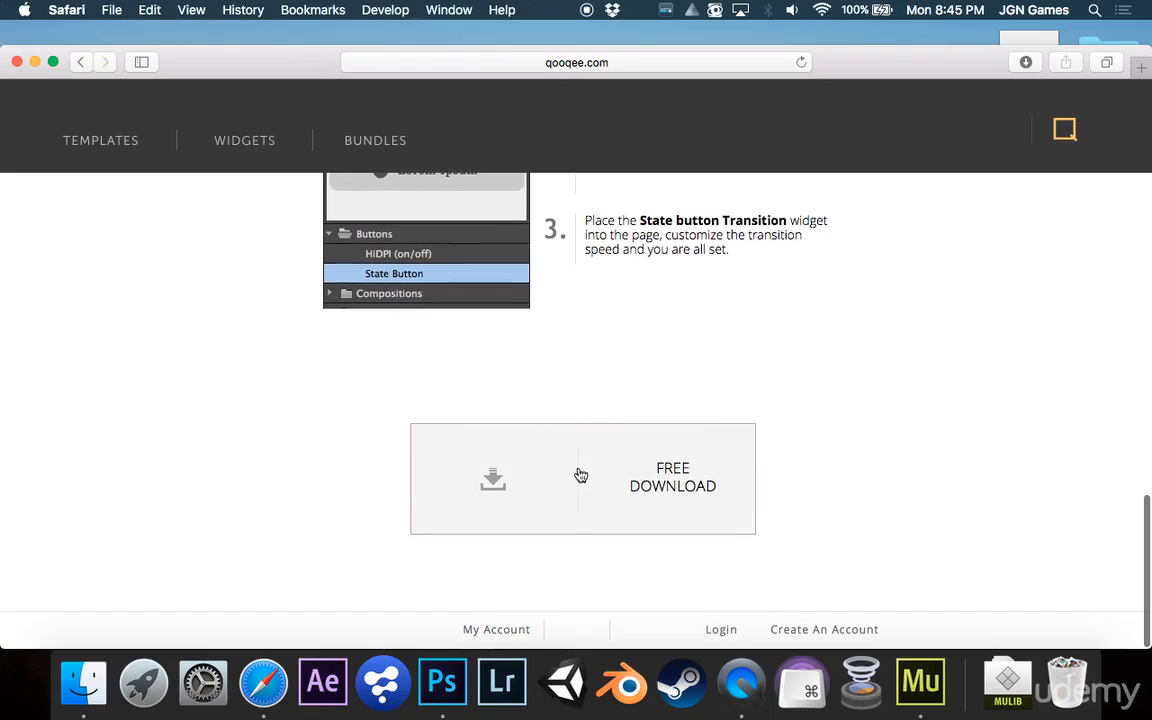
Switch to the desktop running Adobe Muse
key("ctrl+Up")
left_click(920, 306)
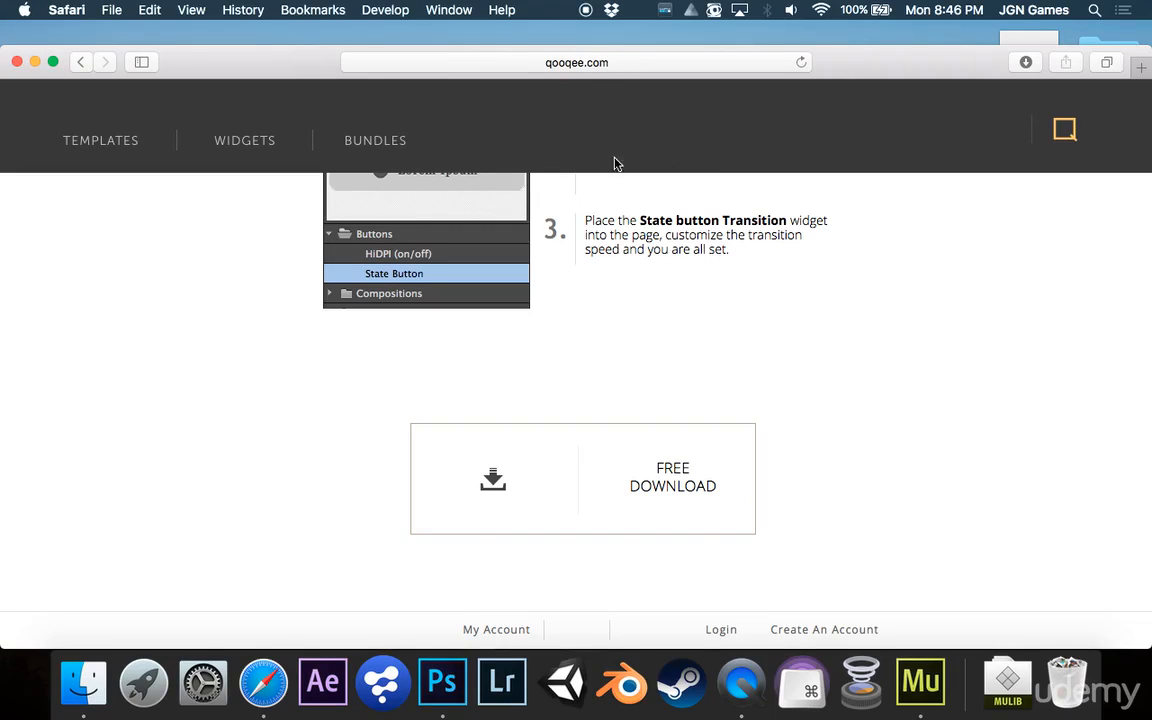
key("ctrl+Up")
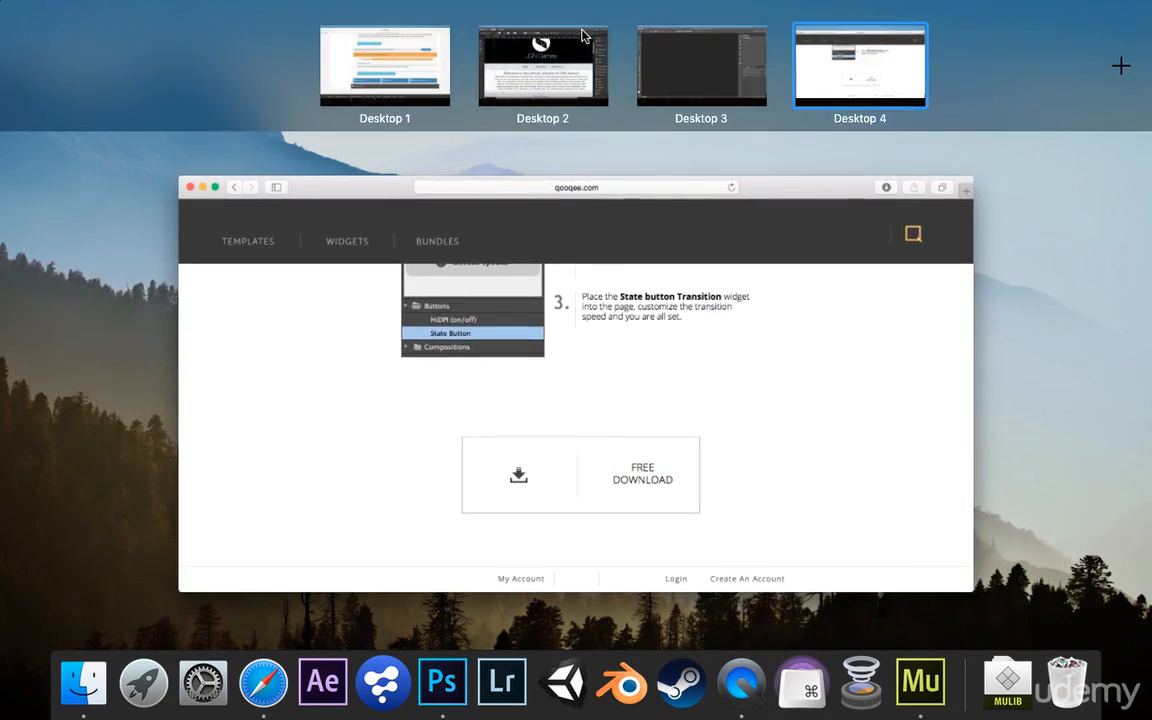
left_click(532, 50)
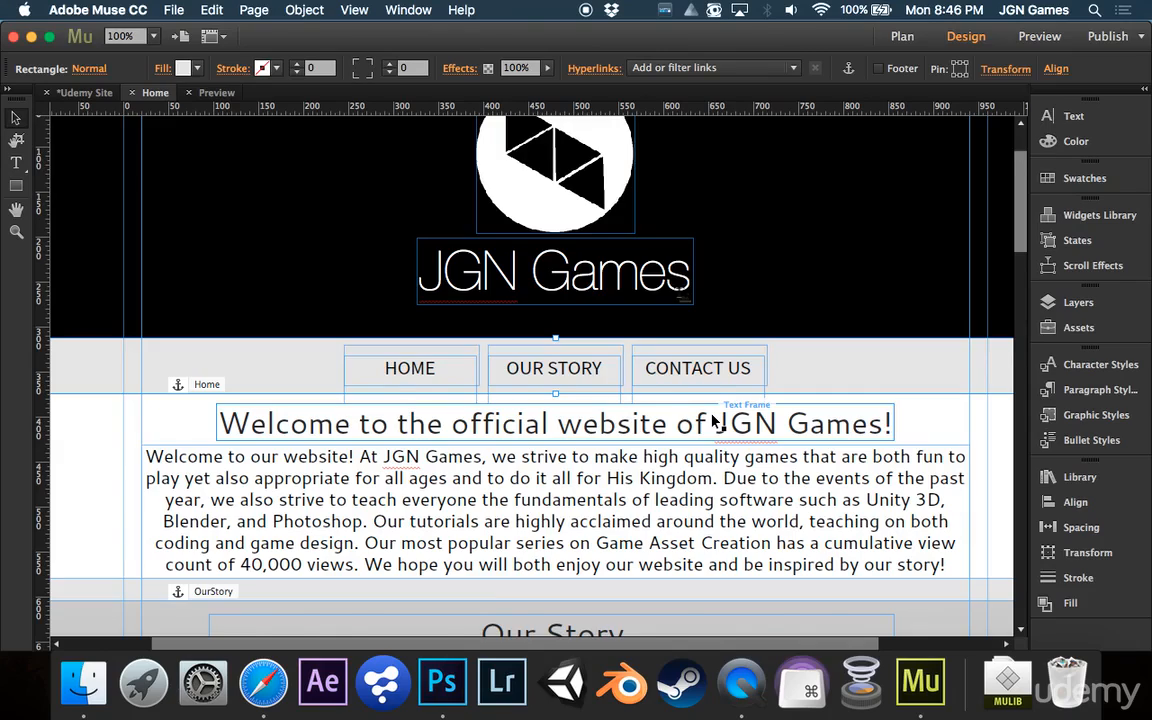
Add a new blank page beside Home in the site plan
scroll(713, 421, "down", 3)
left_click(84, 92)
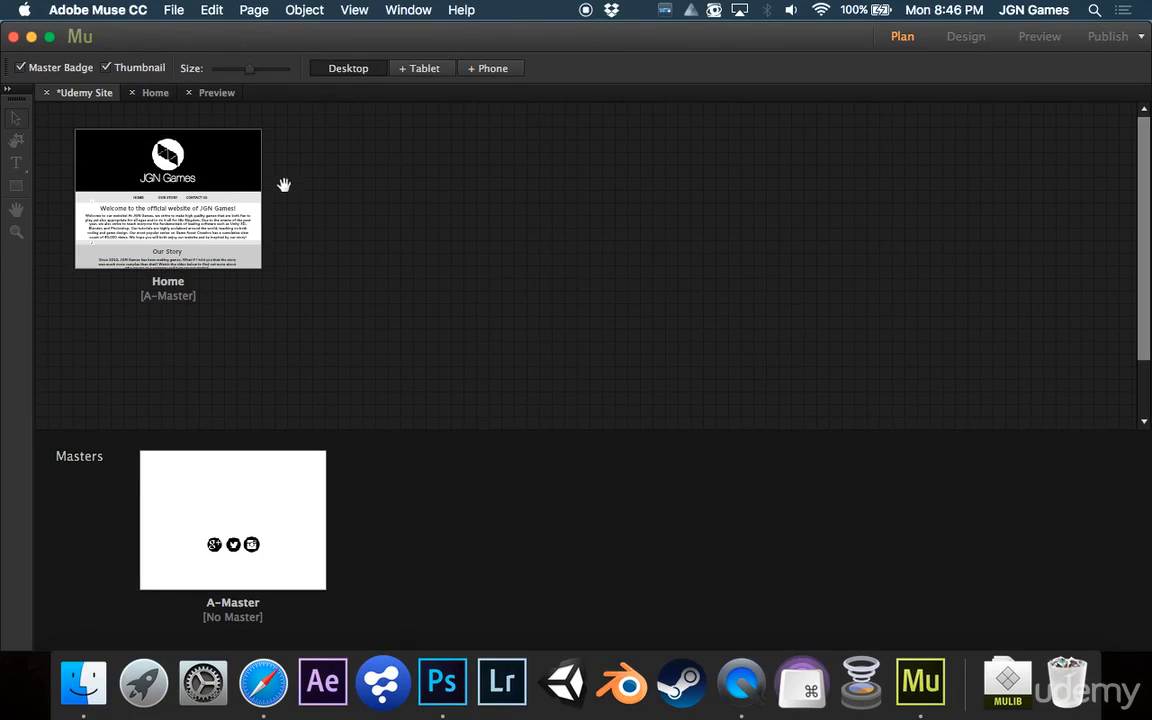
left_click(273, 199)
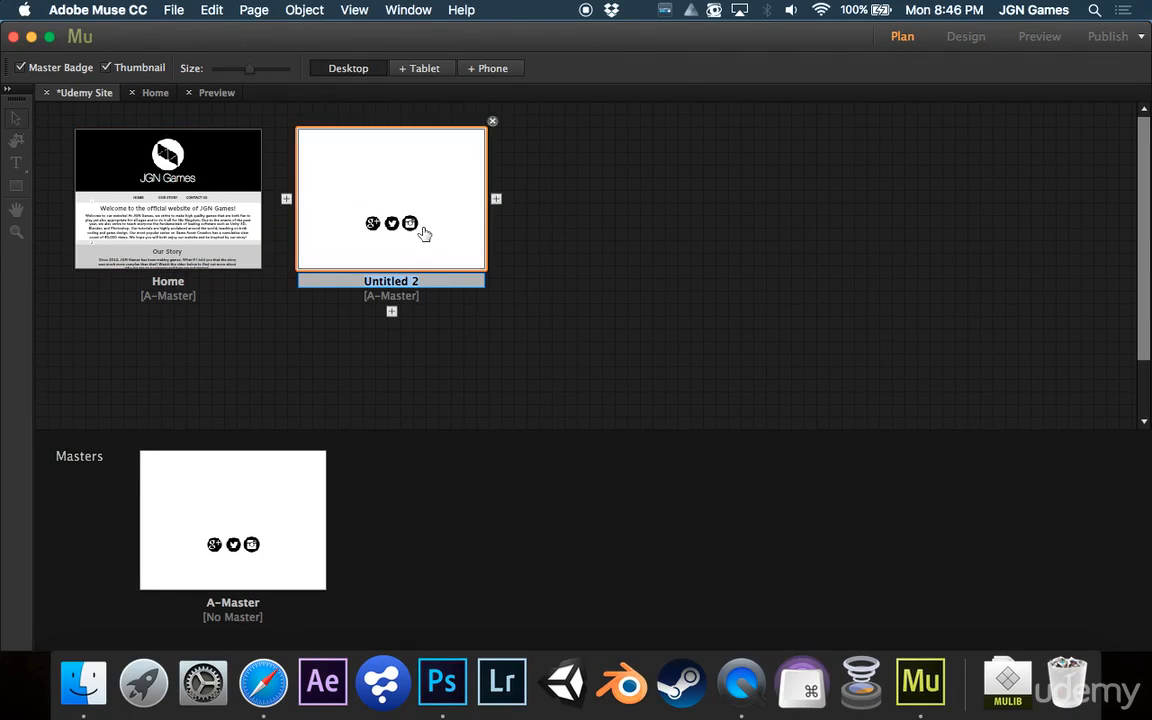
left_click(560, 248)
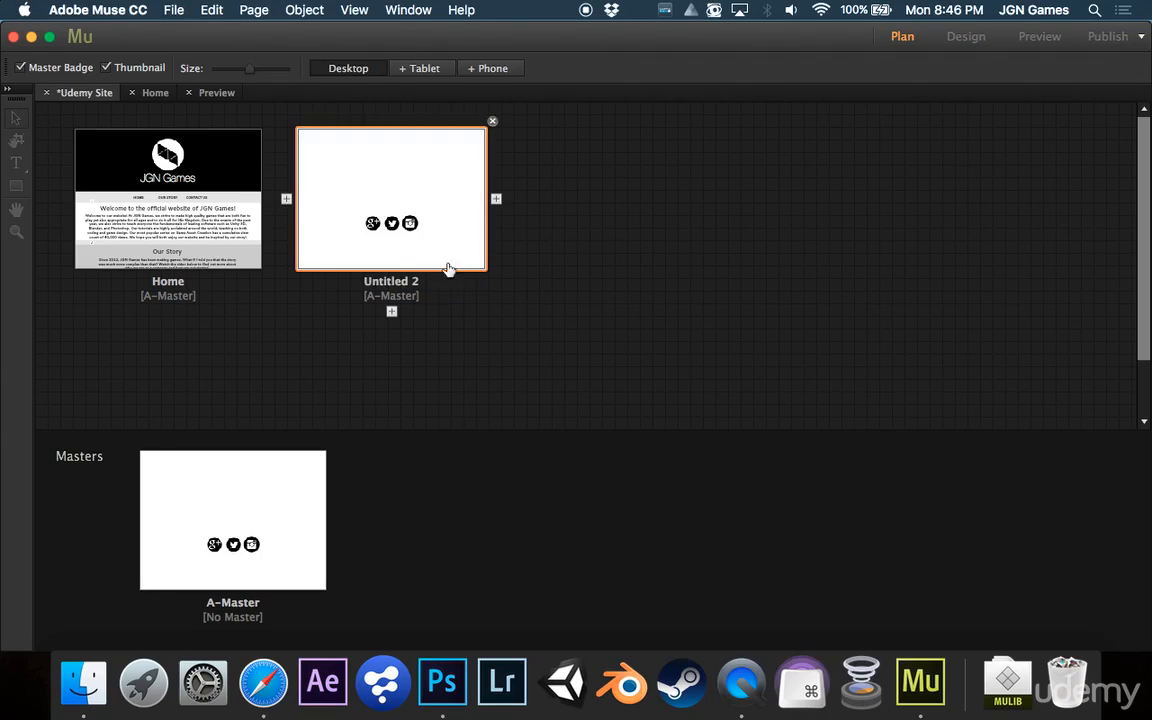
Create a B-Master master page and apply it to the new Untitled 2 page
left_click(335, 521)
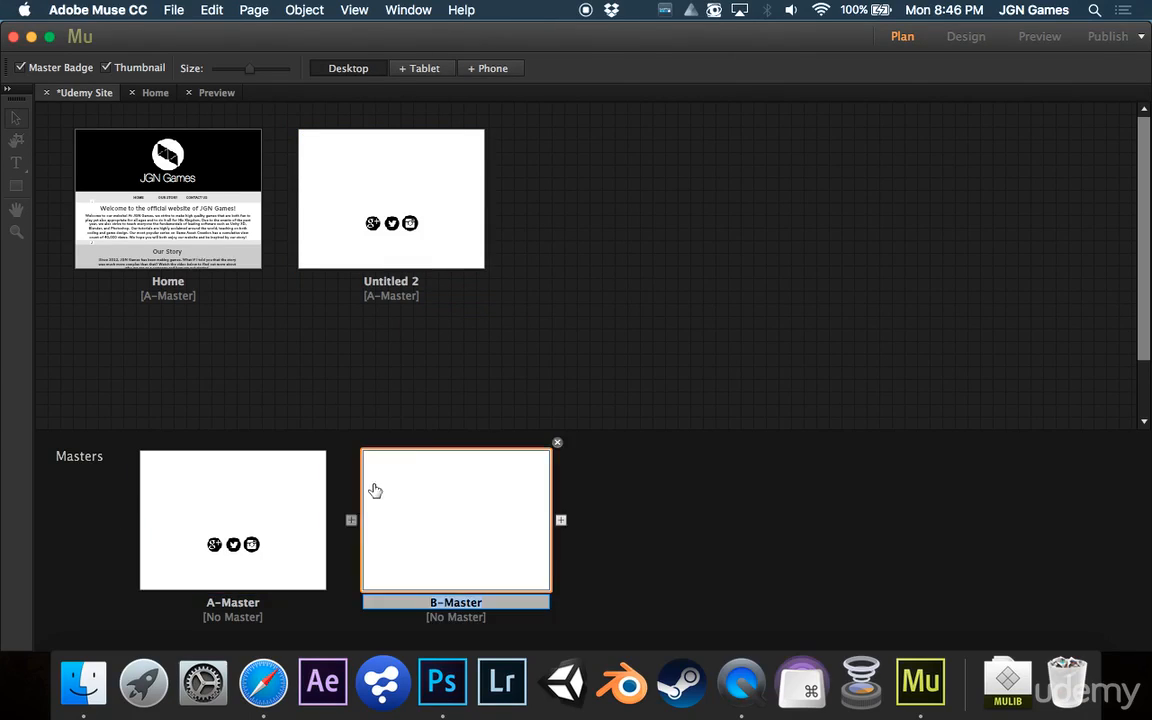
left_click(462, 318)
right_click(403, 233)
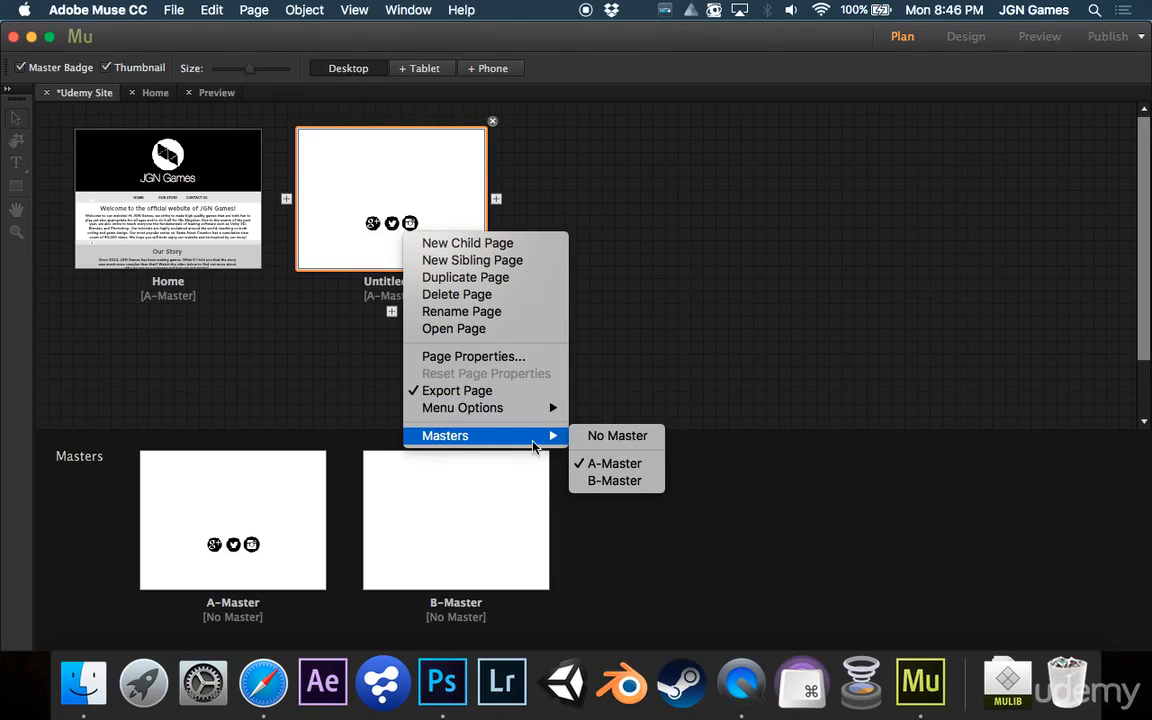
left_click(600, 476)
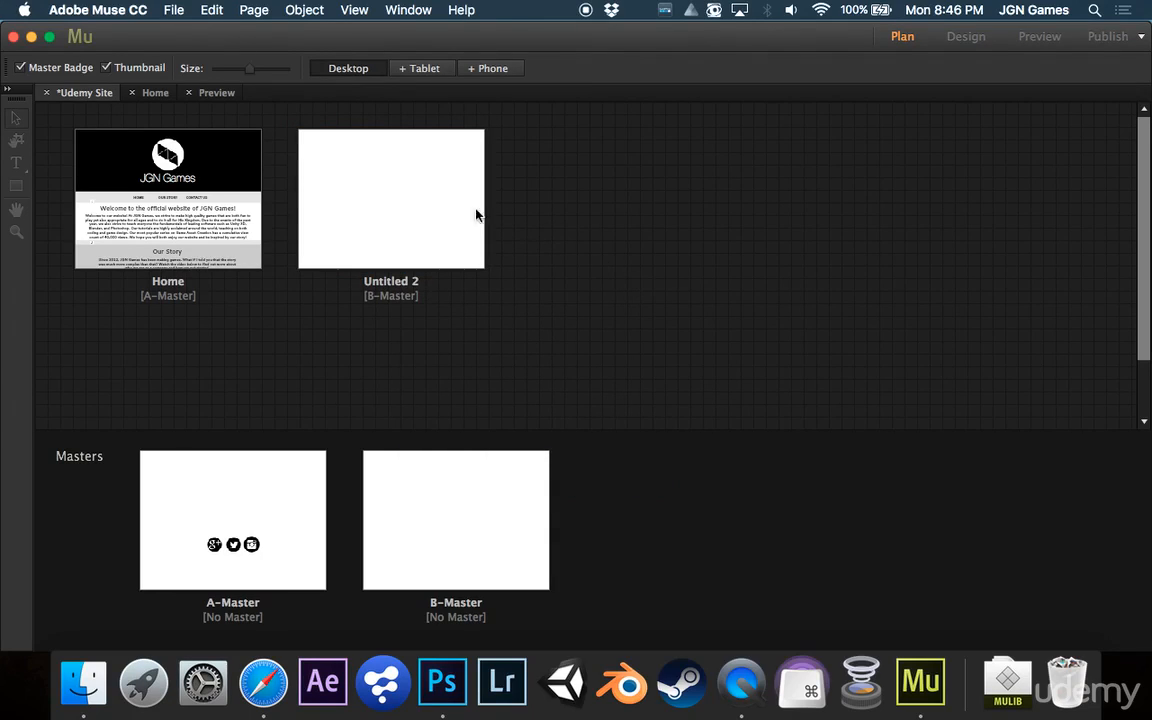
Open Untitled 2 and draw a rectangle about 250 × 200 px in the page's top-left corner
double_click(437, 199)
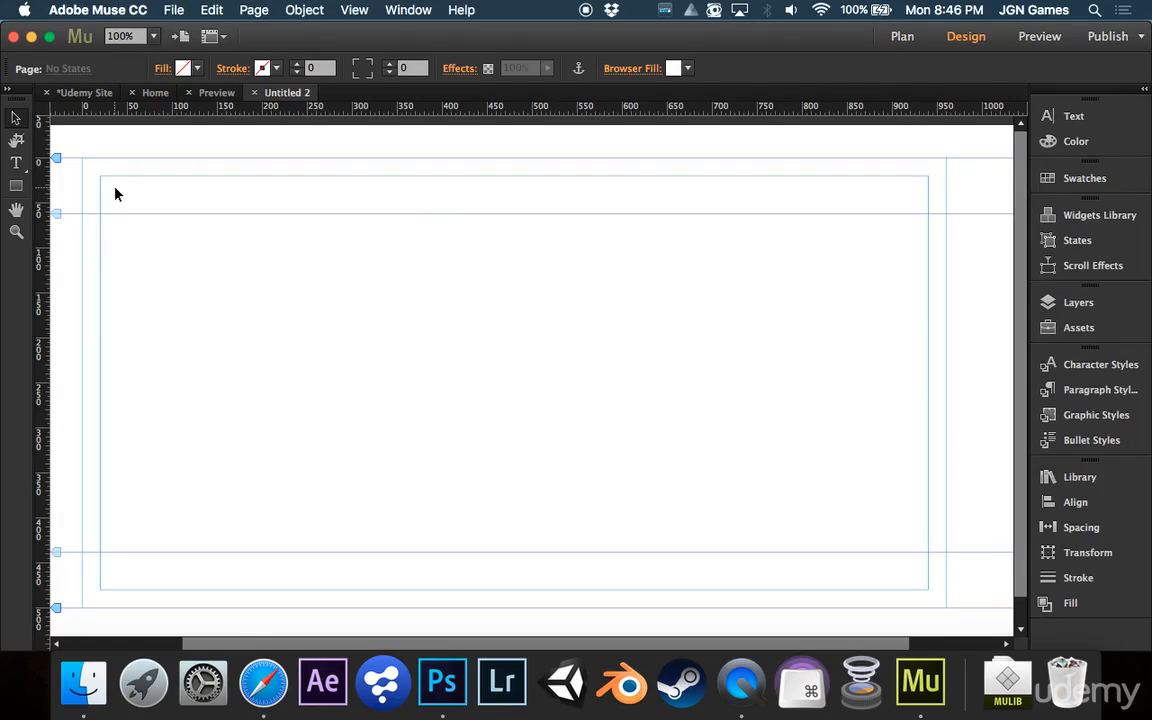
left_click(17, 184)
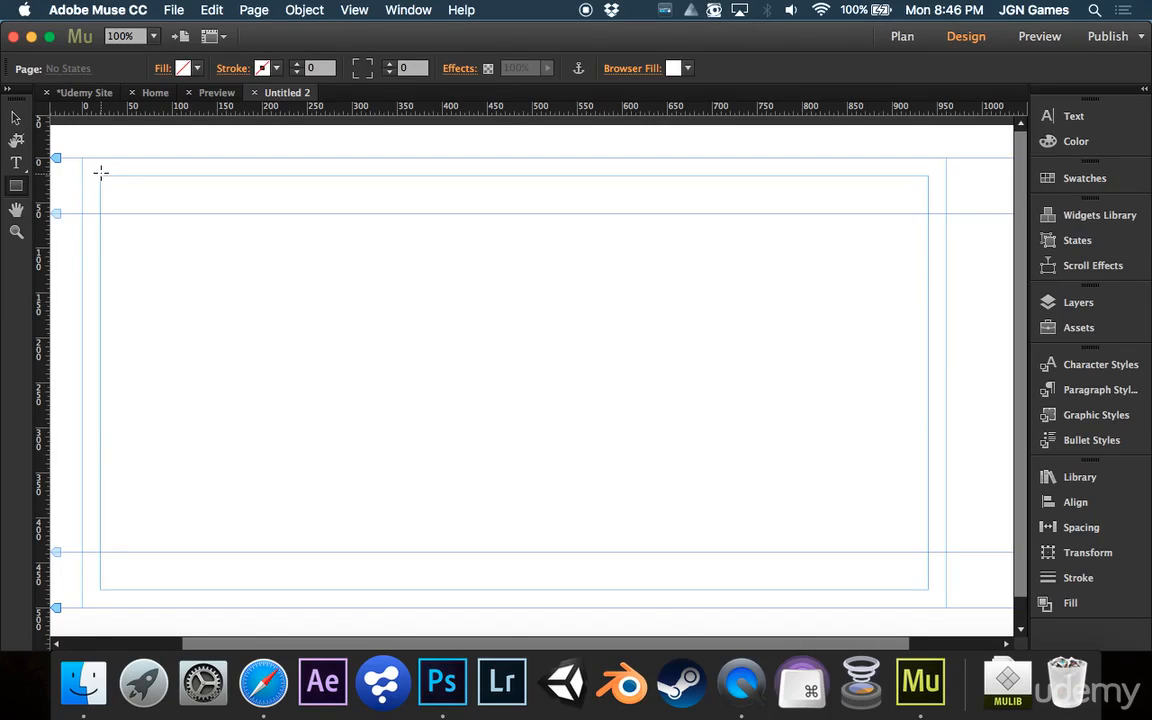
mouse_move(101, 175)
left_mouse_down()
mouse_move(233, 267)
mouse_move(247, 290)
mouse_move(326, 296)
mouse_move(324, 412)
mouse_move(325, 267)
mouse_move(326, 356)
left_mouse_up()
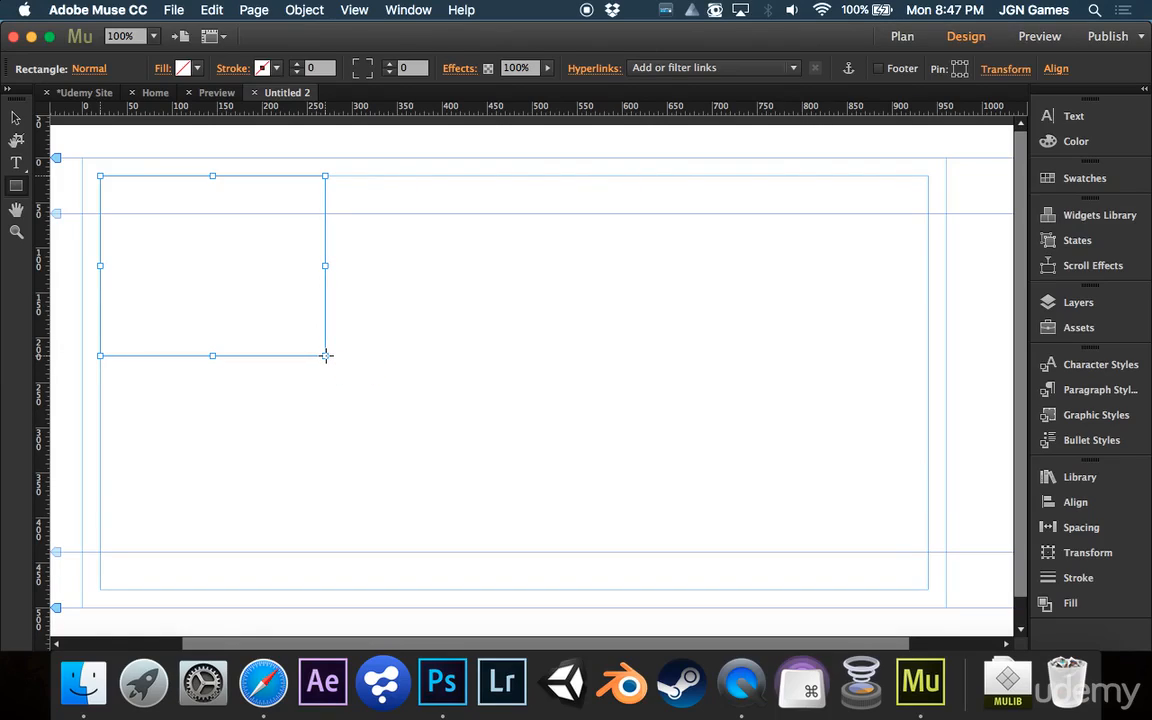
Move the rectangle toward the centre of the page
left_click(15, 117)
left_click_drag(221, 265, 511, 348)
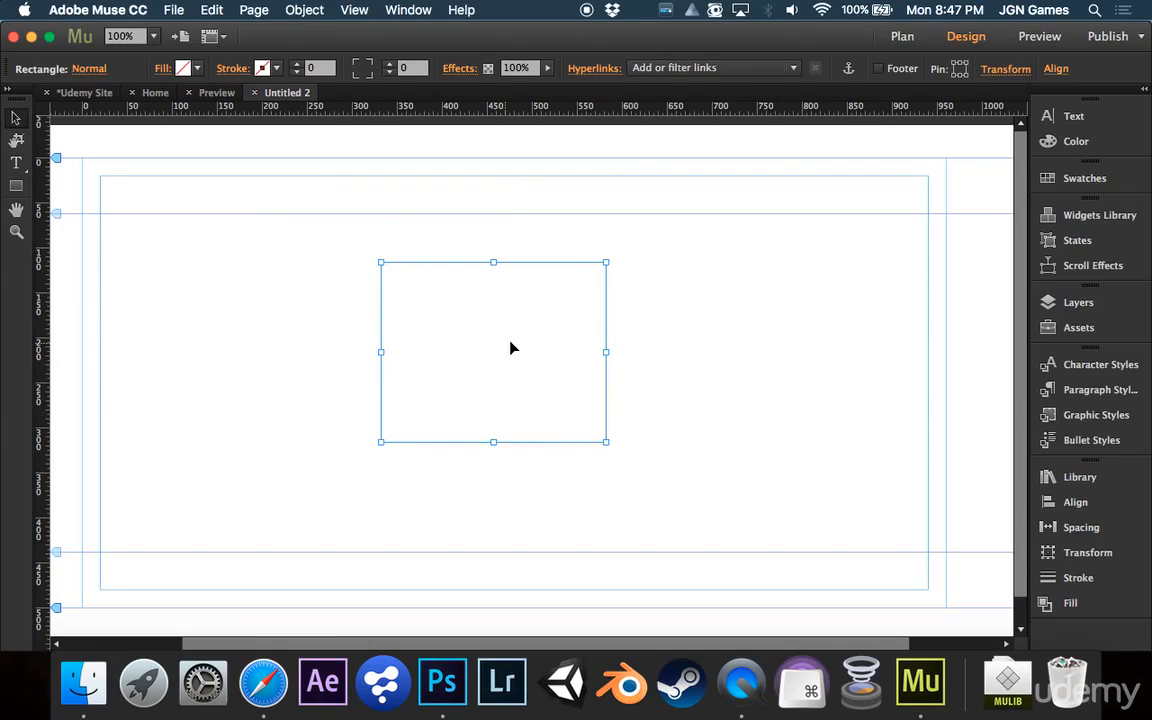
Place a State Button widget from the Widgets Library on the page and delete its label text
left_click(1099, 215)
left_click(906, 367)
left_click_drag(907, 367, 623, 312)
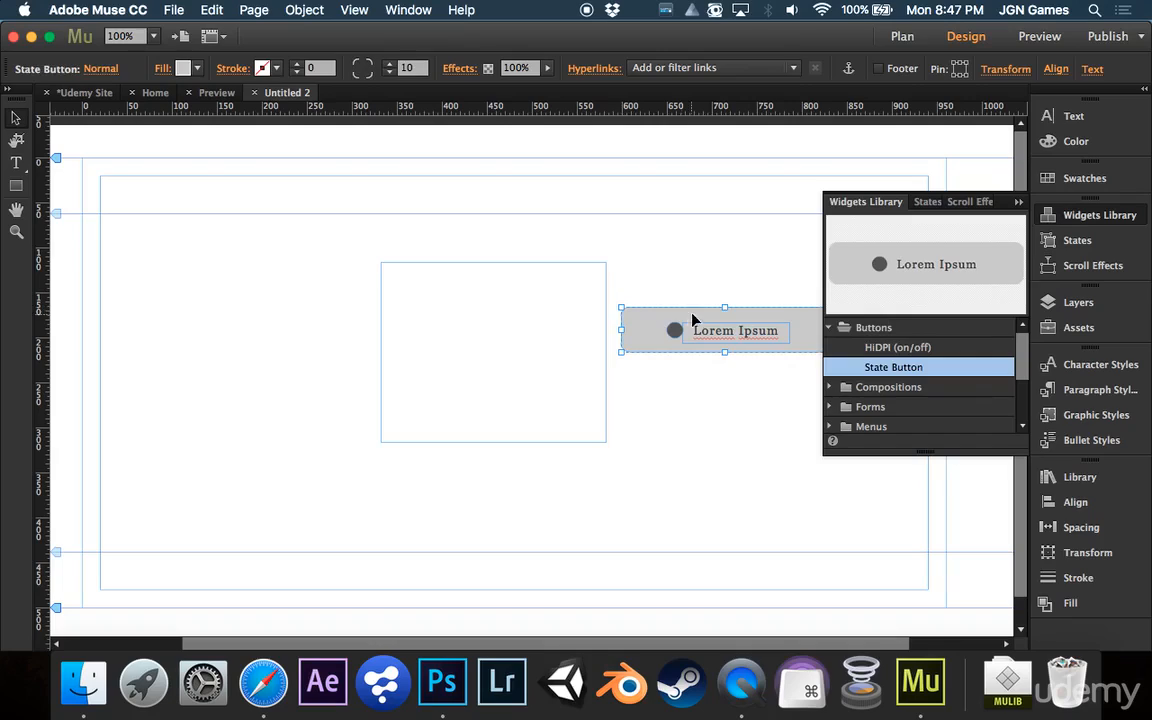
left_click(714, 334)
key("Delete")
Move the state button to the page centre and resize it to about 315 × 293 px
left_click(1064, 213)
left_click_drag(690, 336, 519, 478)
left_click(605, 340)
left_click_drag(603, 335, 820, 332)
left_click_drag(722, 345, 834, 345)
left_click(593, 345)
left_click(805, 329)
left_click(573, 341)
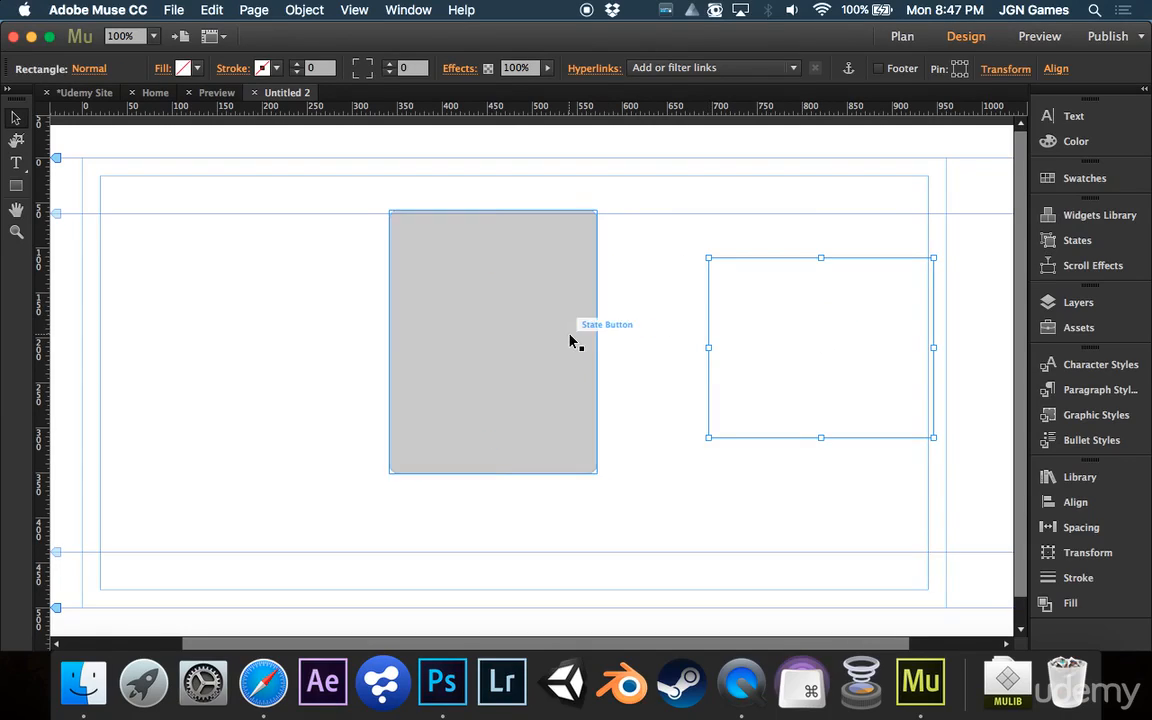
left_click_drag(597, 341, 674, 337)
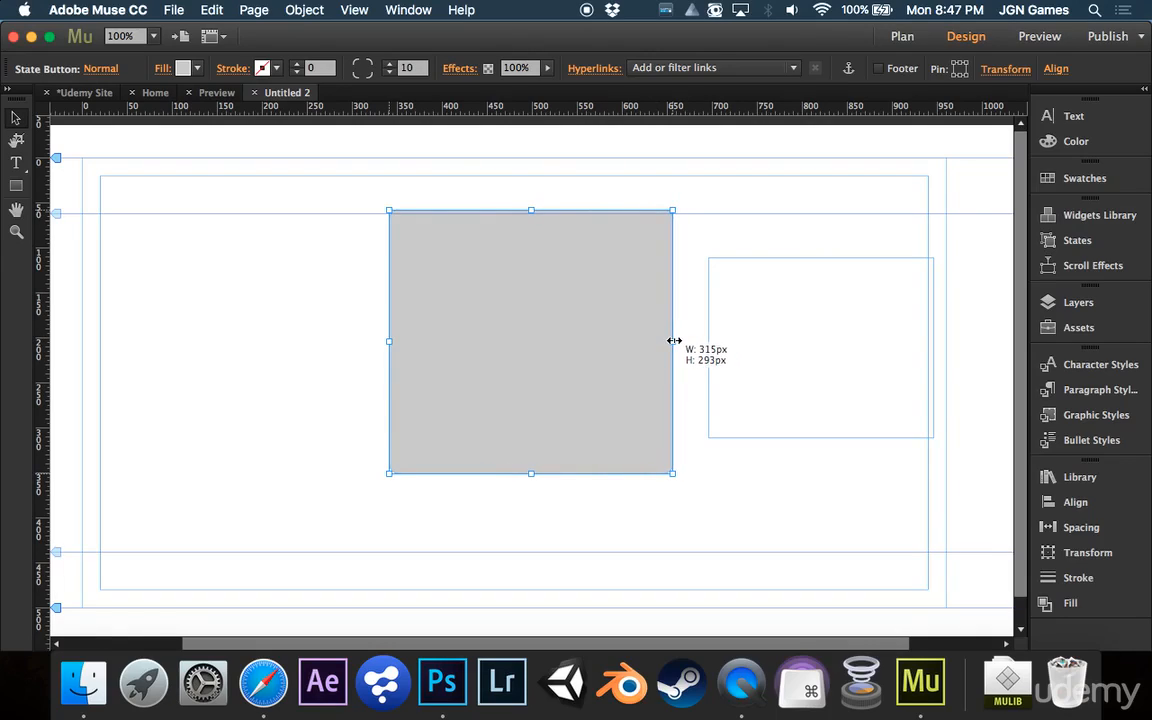
Move the rectangle onto the state button
left_click_drag(790, 342, 641, 318)
left_click_drag(523, 333, 499, 333)
left_click(645, 240)
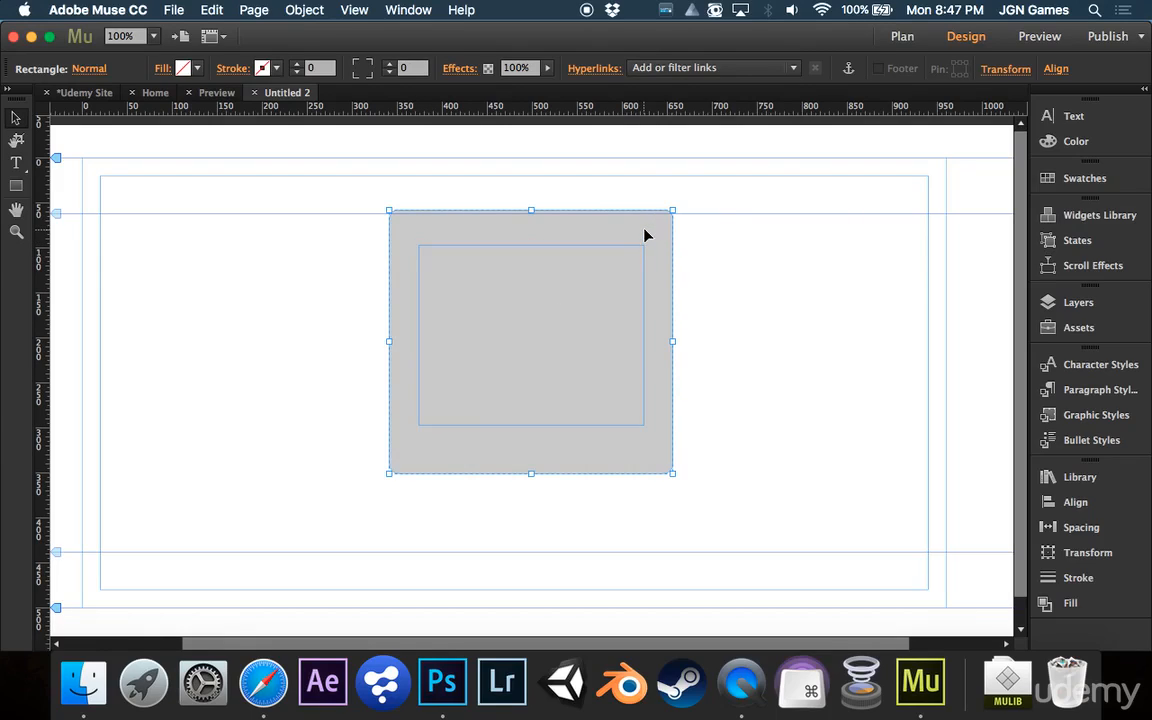
Shrink the state button's right and bottom edges to fit closely around the rectangle
left_click_drag(673, 342, 648, 342)
left_click_drag(519, 474, 530, 428)
mouse_move(388, 320)
left_mouse_down()
mouse_move(452, 316)
mouse_move(368, 316)
mouse_move(450, 318)
mouse_move(389, 319)
left_mouse_up()
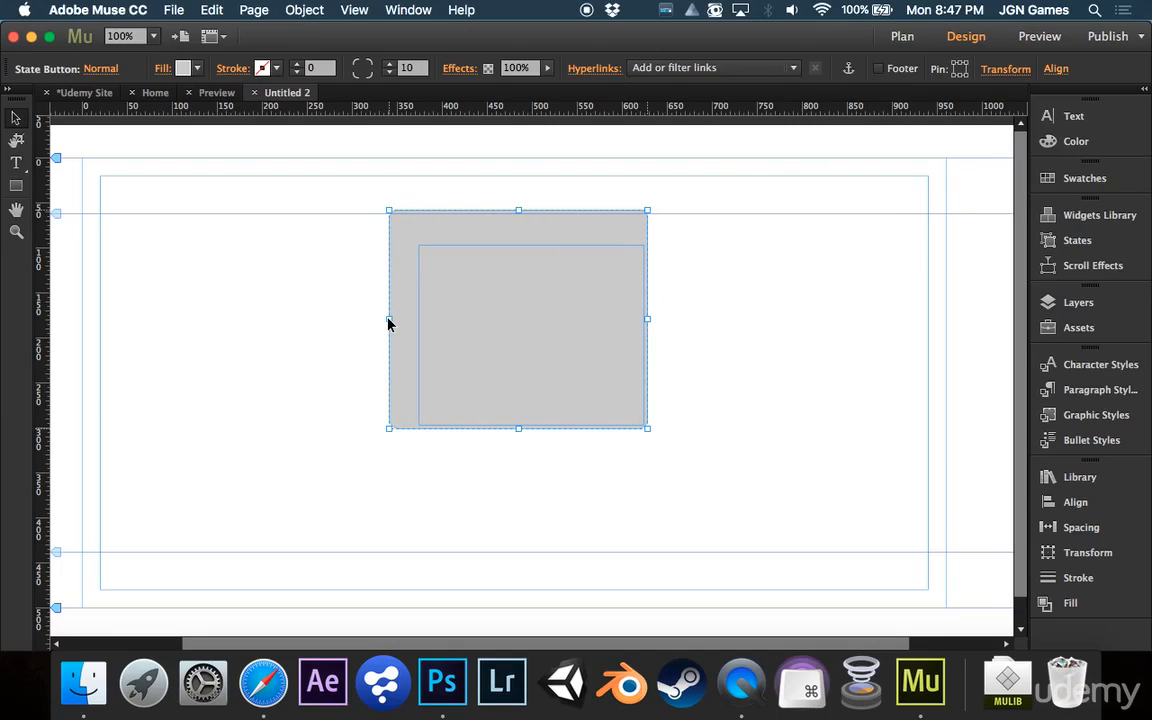
Stretch the rectangle's top and left edges so it fills the state button
left_click(525, 272)
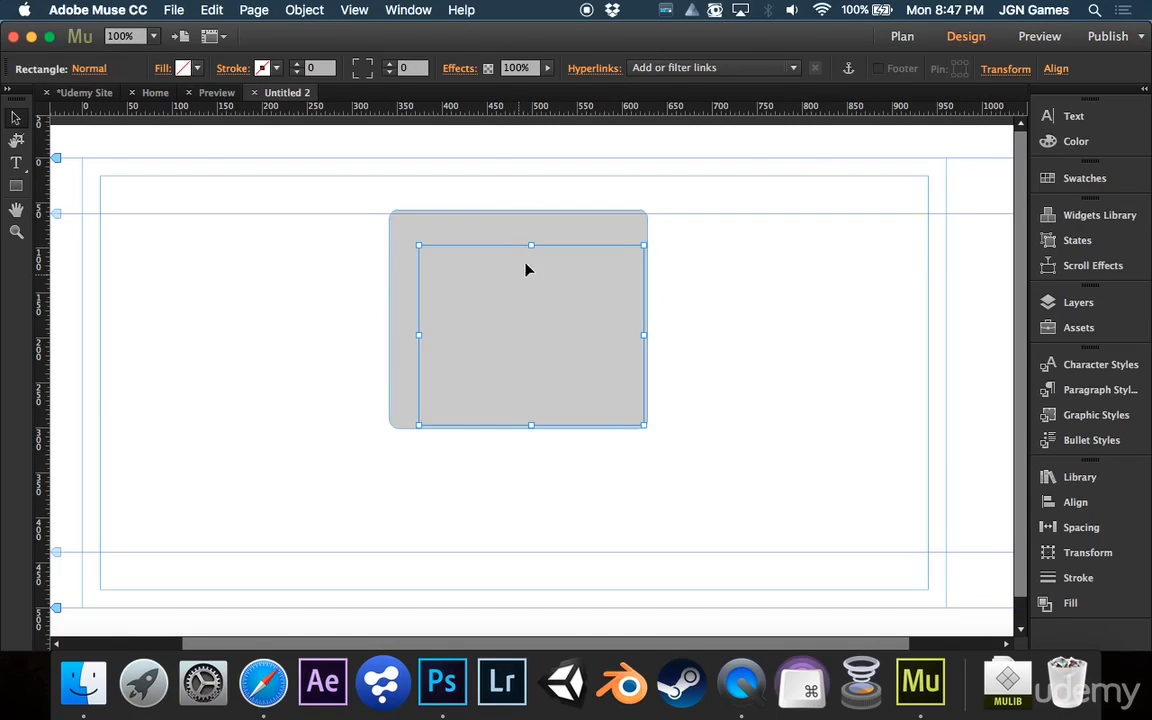
left_click_drag(531, 247, 535, 213)
left_click_drag(417, 318, 394, 318)
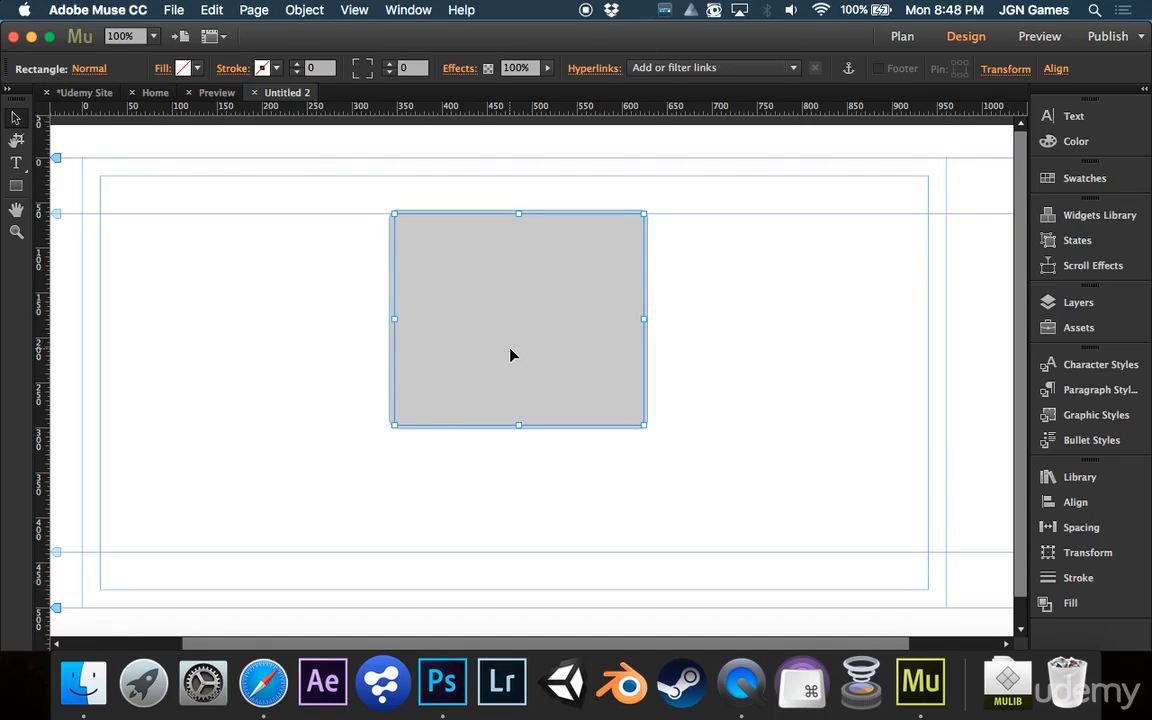
Set the state button's fill to none
left_click(647, 237)
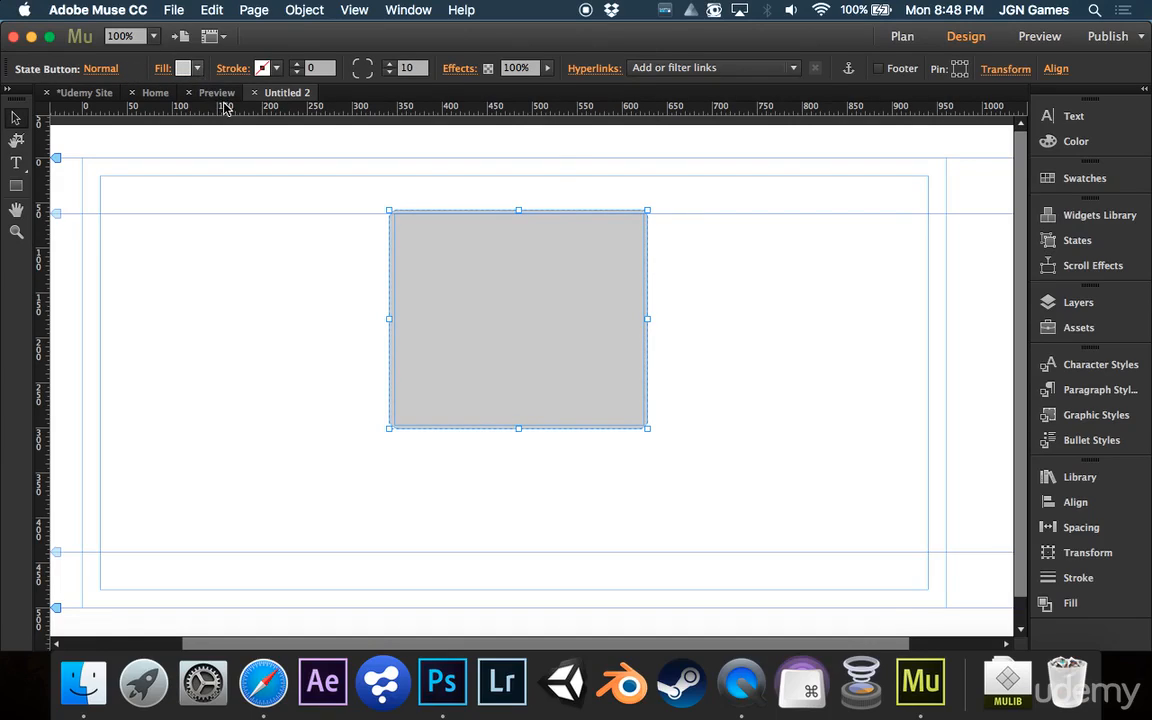
left_click(181, 66)
left_click(396, 96)
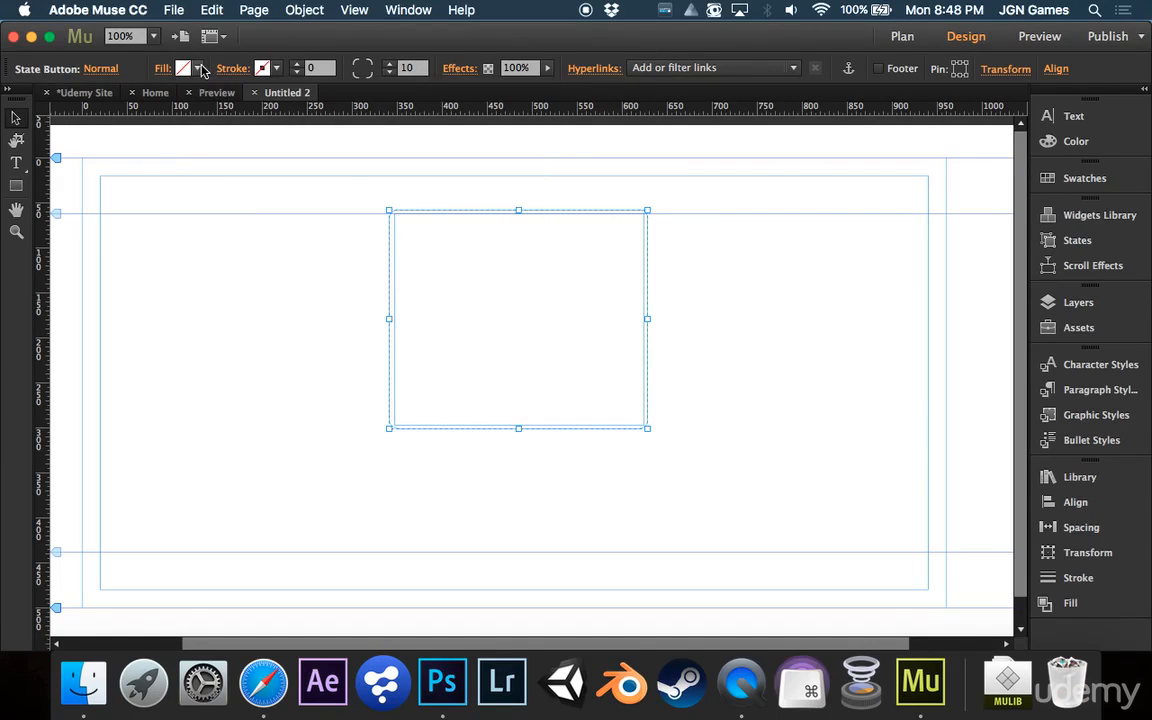
left_click(587, 308)
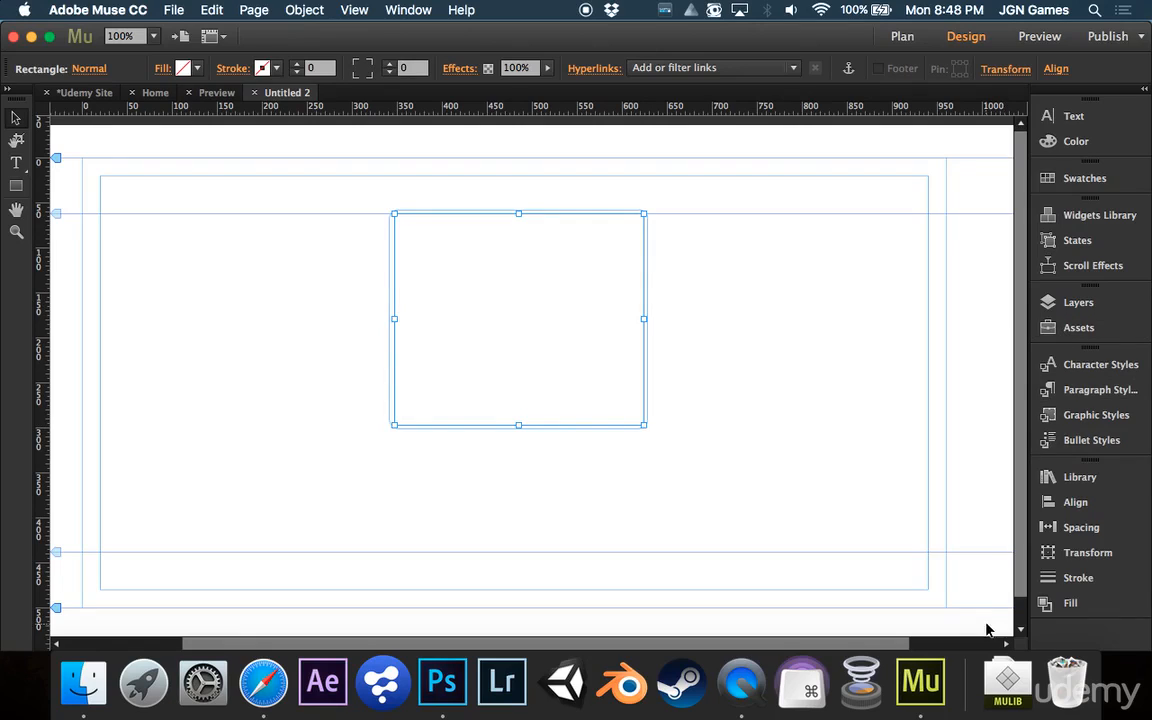
Import the State_Button_Transition_QooQee_Widgets.mulib library file from Downloads into Muse
left_click(1017, 688)
left_click(1017, 688)
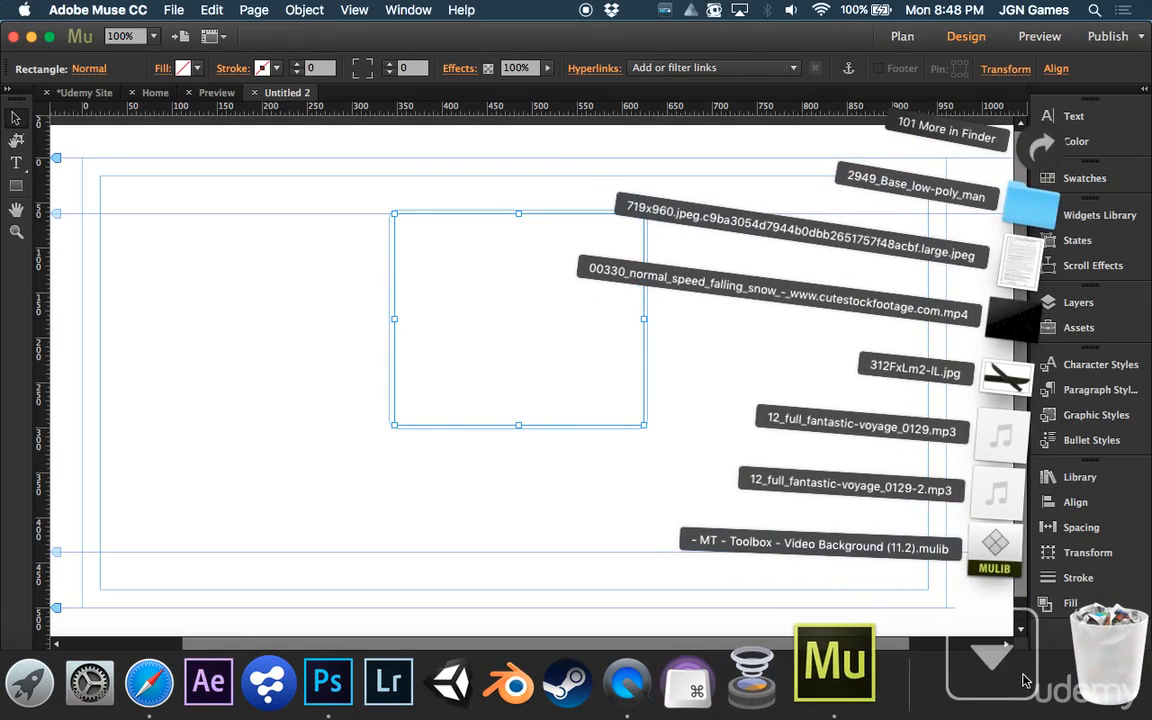
left_click(83, 683)
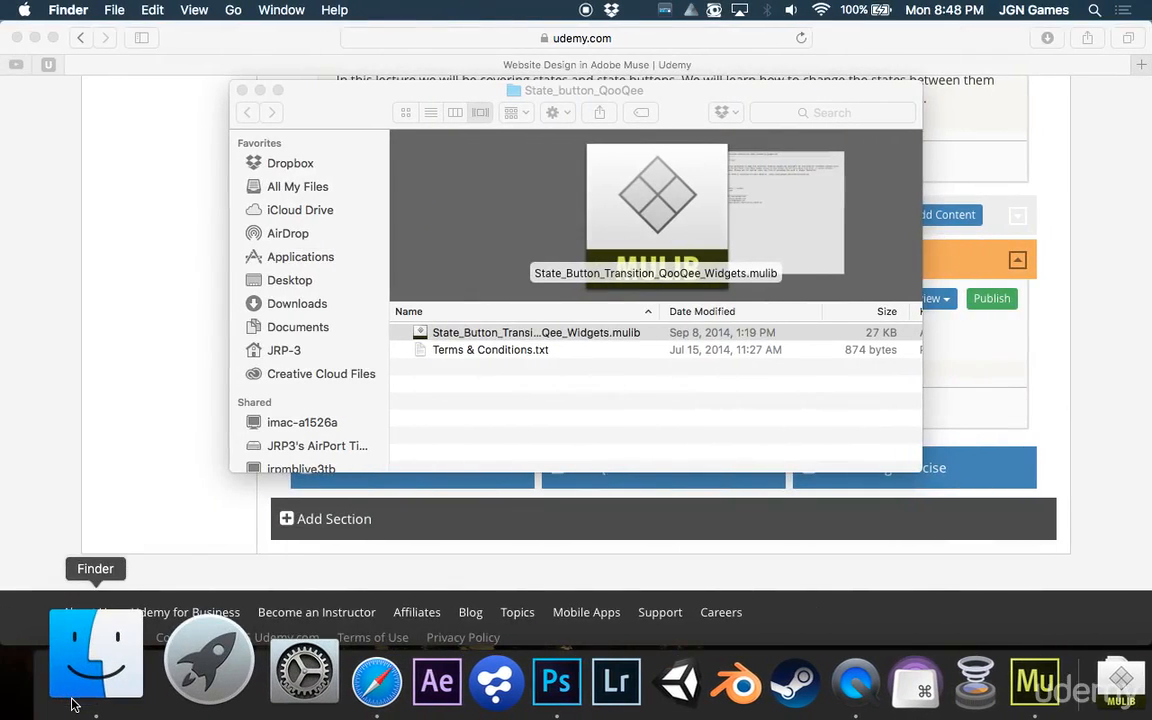
double_click(497, 334)
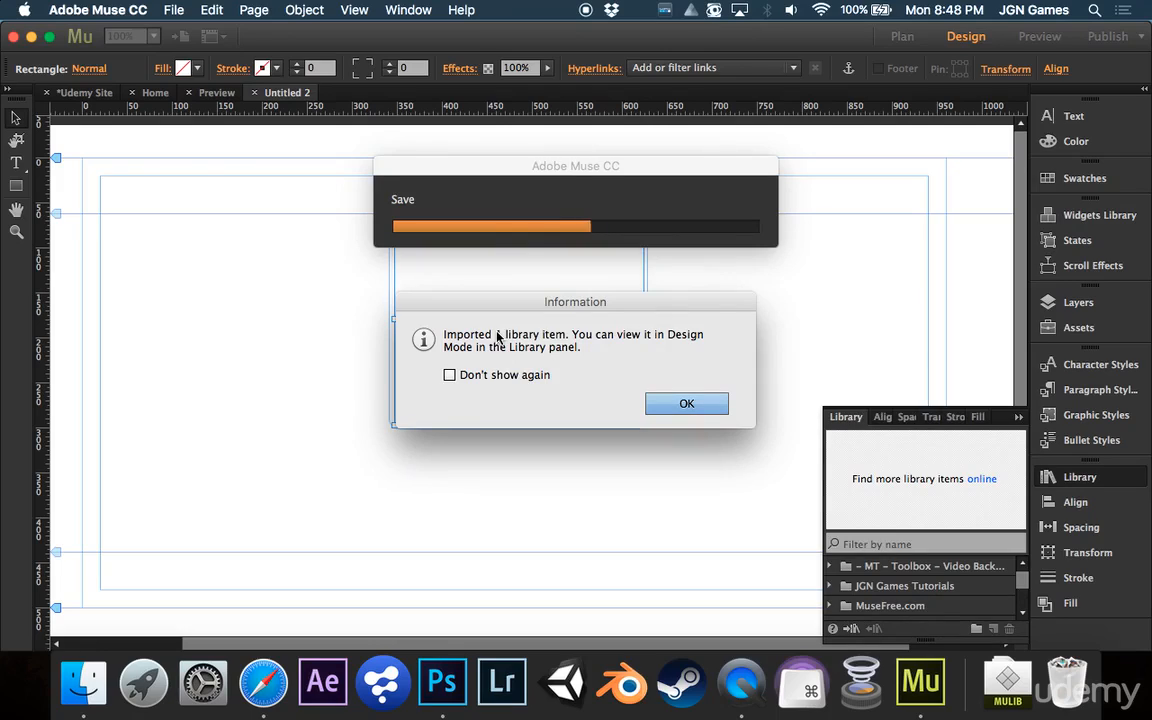
left_click(686, 405)
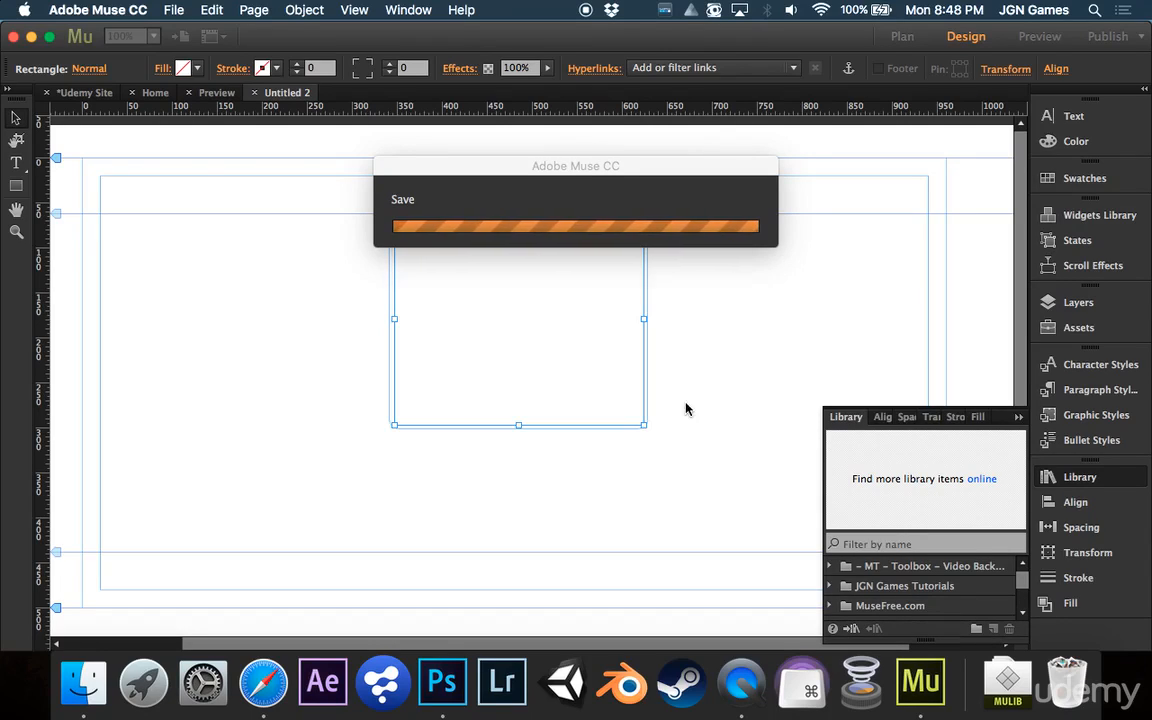
Place the State-Widget-Transition item from the QooQee_Widgets library folder on the page beside the button
scroll(912, 596, "down", 5)
scroll(912, 596, "up", 2)
scroll(911, 596, "down", 2)
left_click(828, 566)
left_click_drag(865, 584, 685, 211)
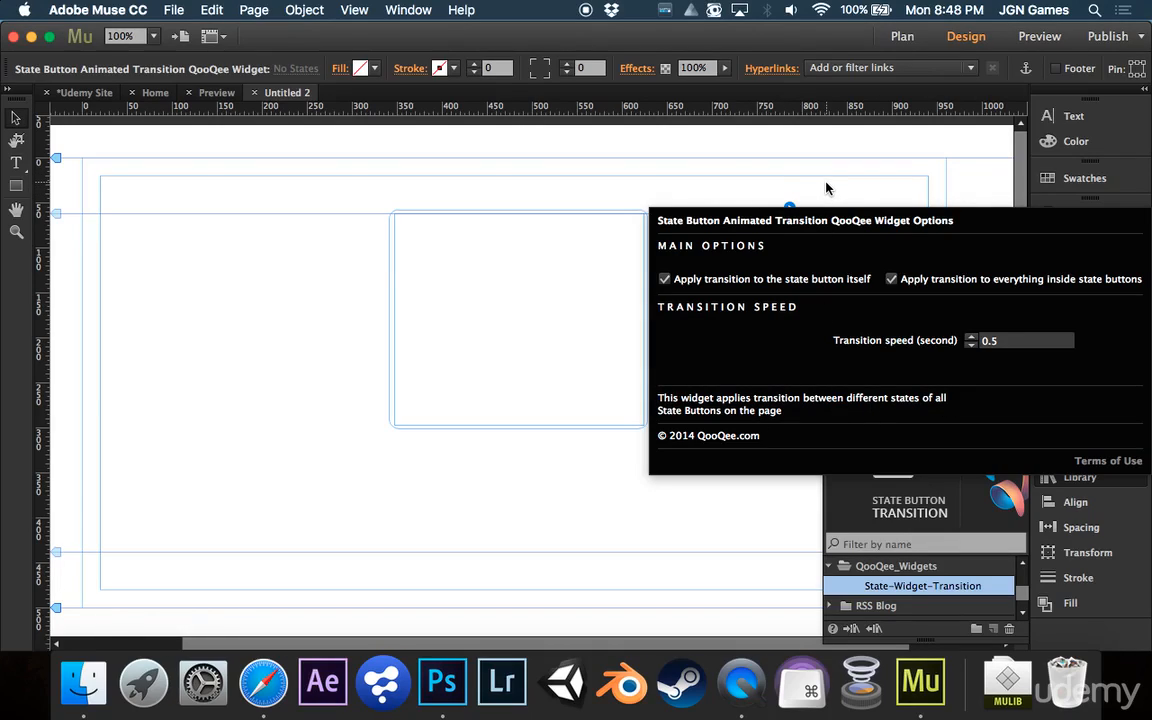
left_click(826, 188)
left_click_drag(745, 253, 719, 253)
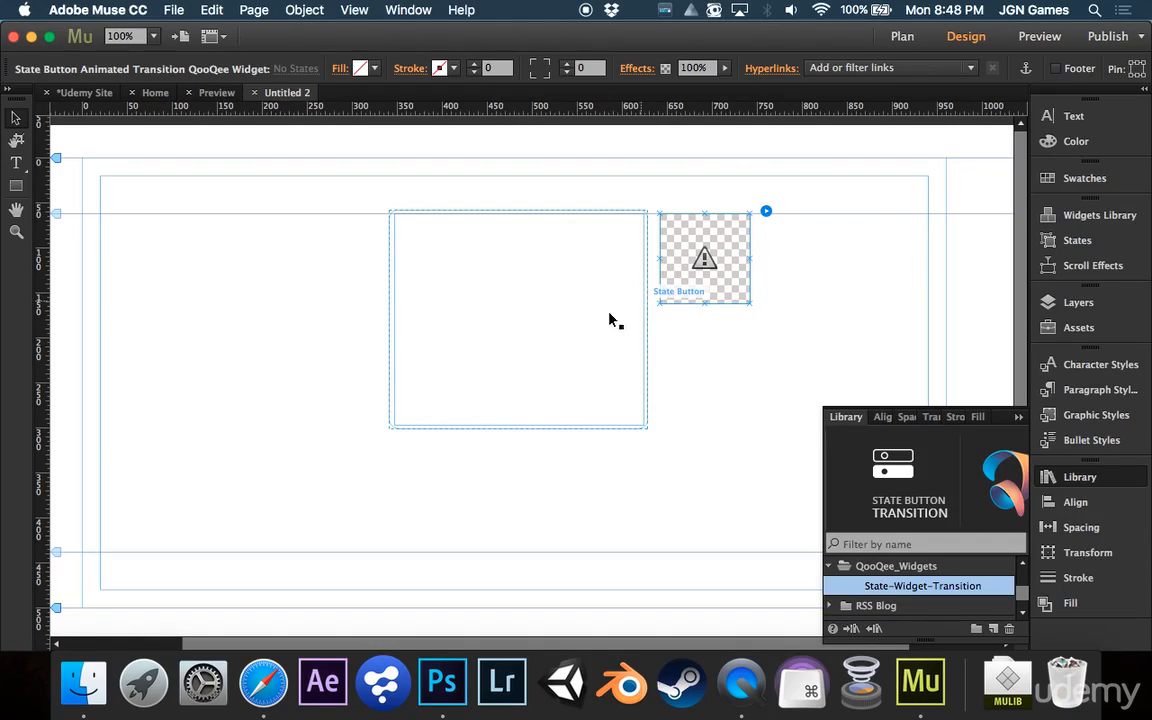
Switch to Photoshop and create a new document 250 pixels wide and 400 pixels high
left_click(449, 650)
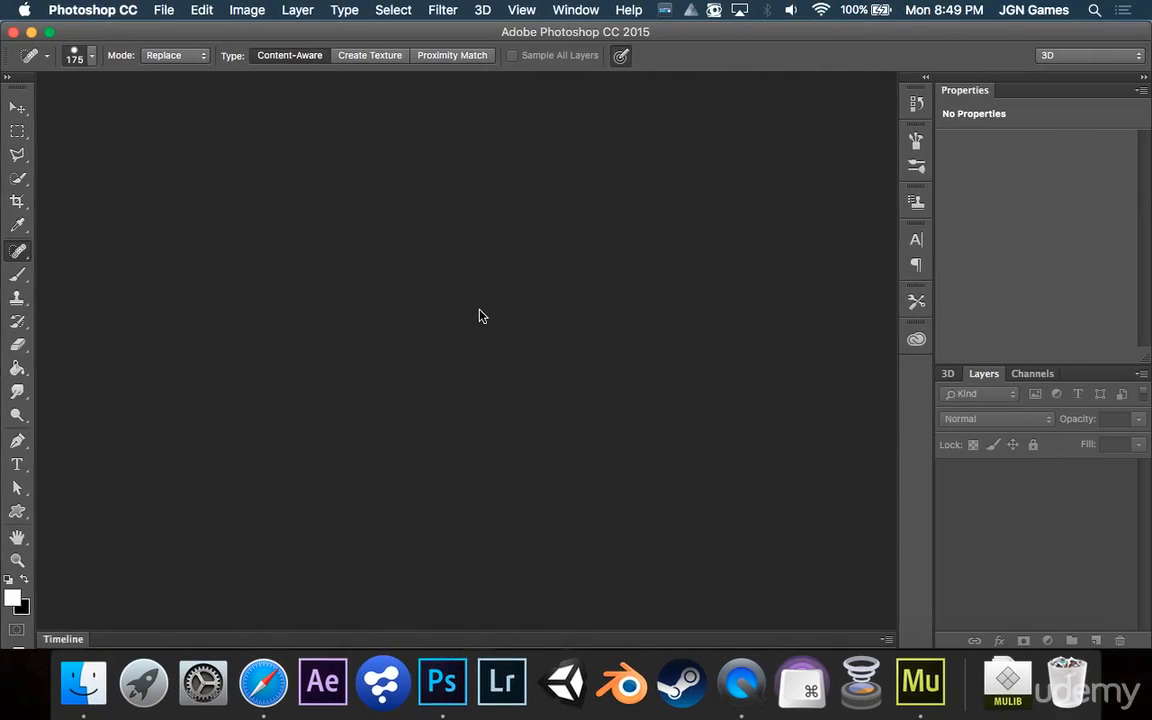
key("super+n")
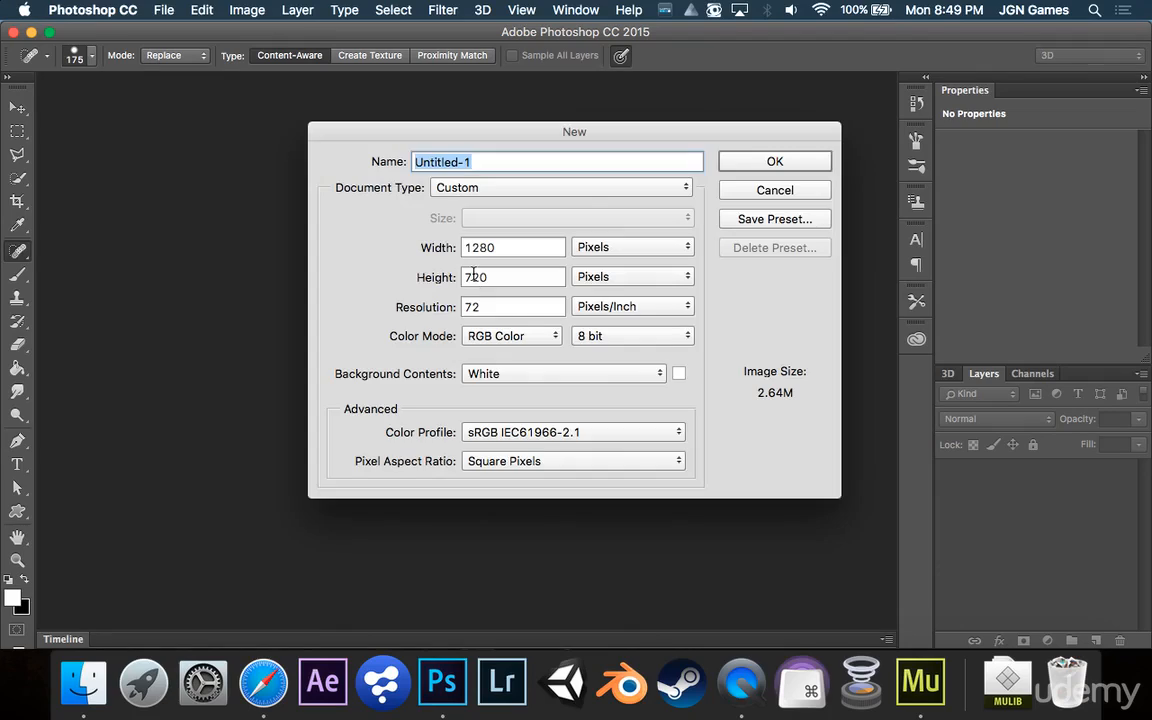
double_click(558, 248)
key("BackSpace")
type("250")
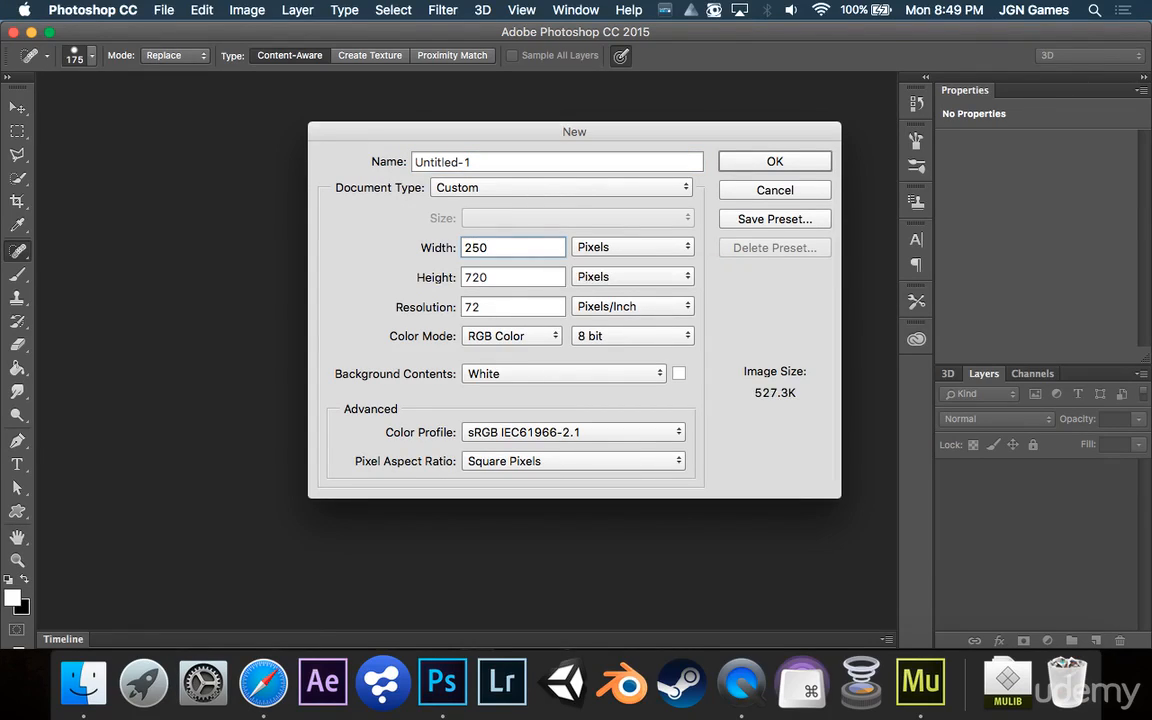
key("Tab")
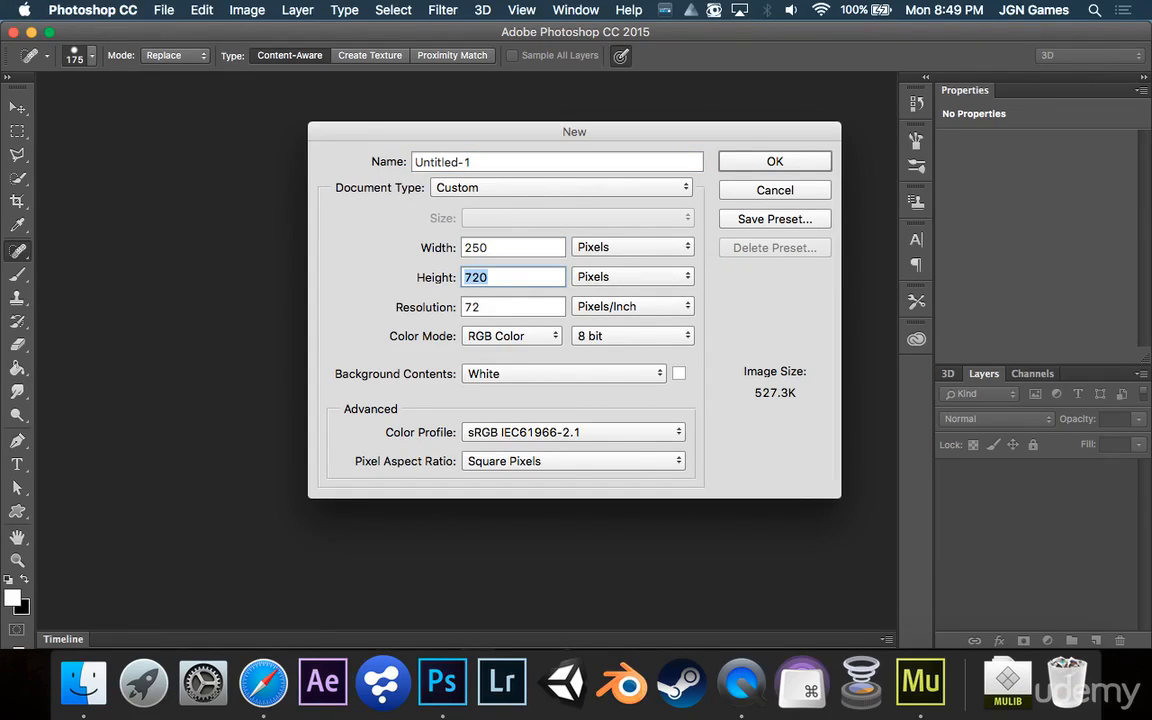
type("400")
key("Return")
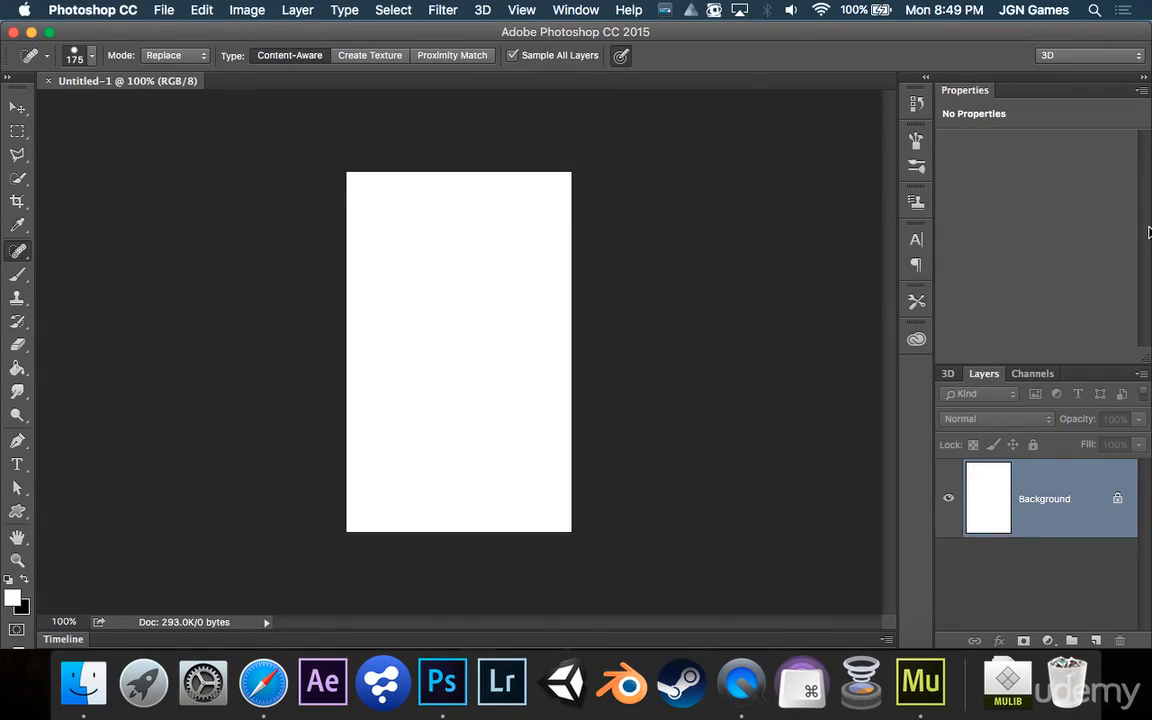
Shrink the Photoshop window so the desktop shows beside it, and open a Finder window
left_click_drag(1149, 648, 928, 648)
left_click_drag(1018, 130, 1108, 178)
left_click(618, 230)
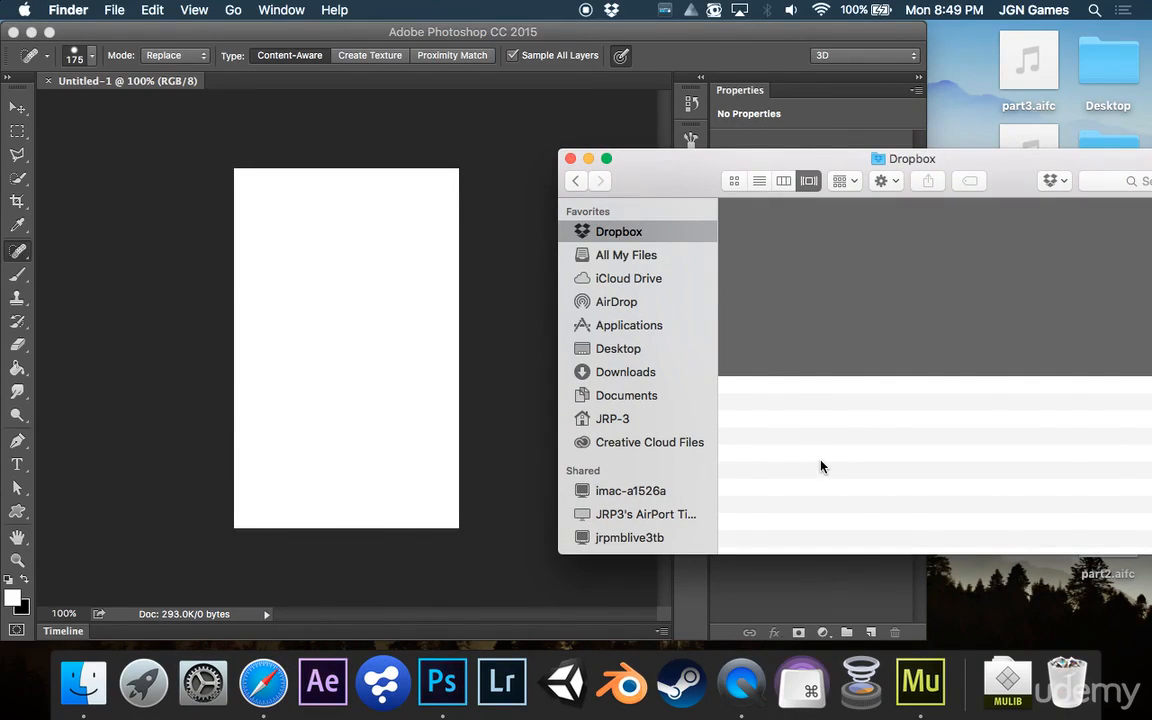
left_click(570, 159)
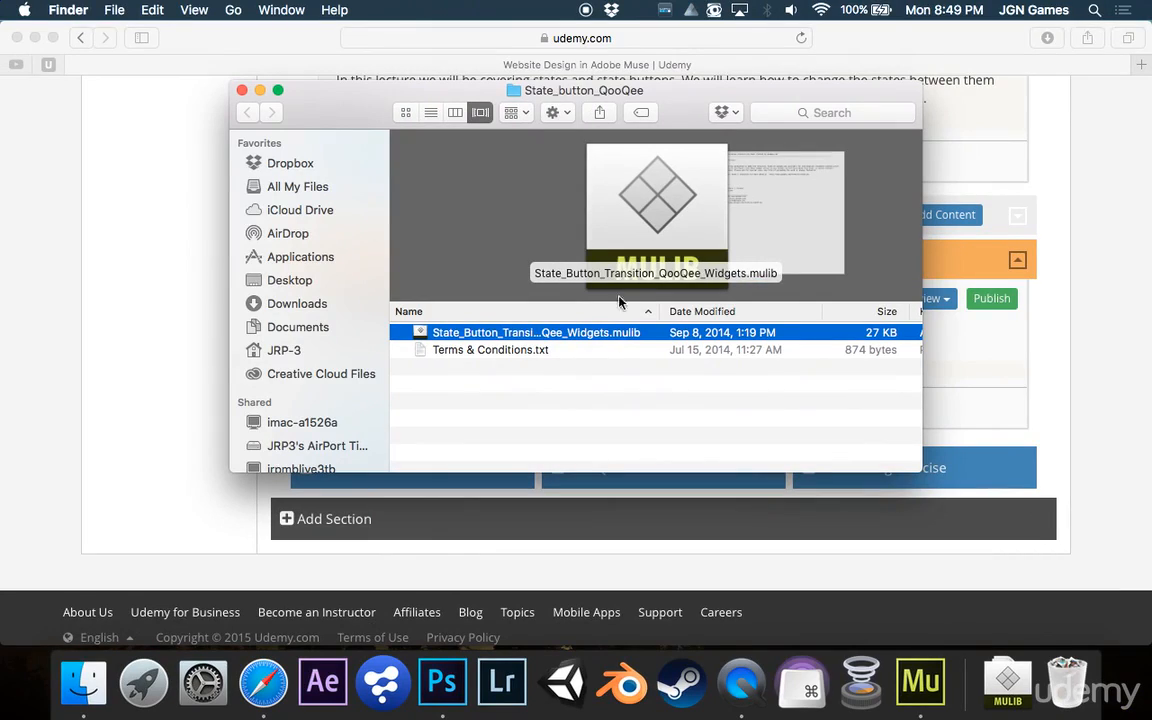
Browse Dropbox to the Camera Uploads folder and select the photo 2015-03-28 11.17.10 HDR.jpg
left_click(319, 171)
scroll(506, 390, "down", 5)
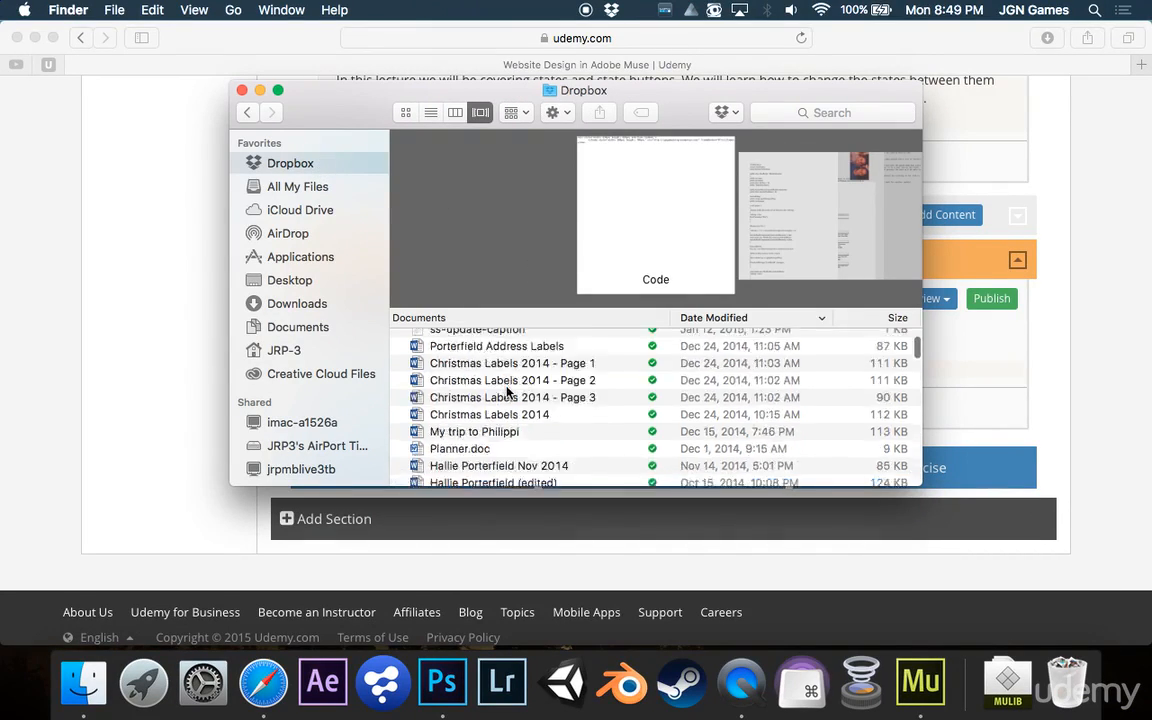
left_click(506, 391)
double_click(506, 392)
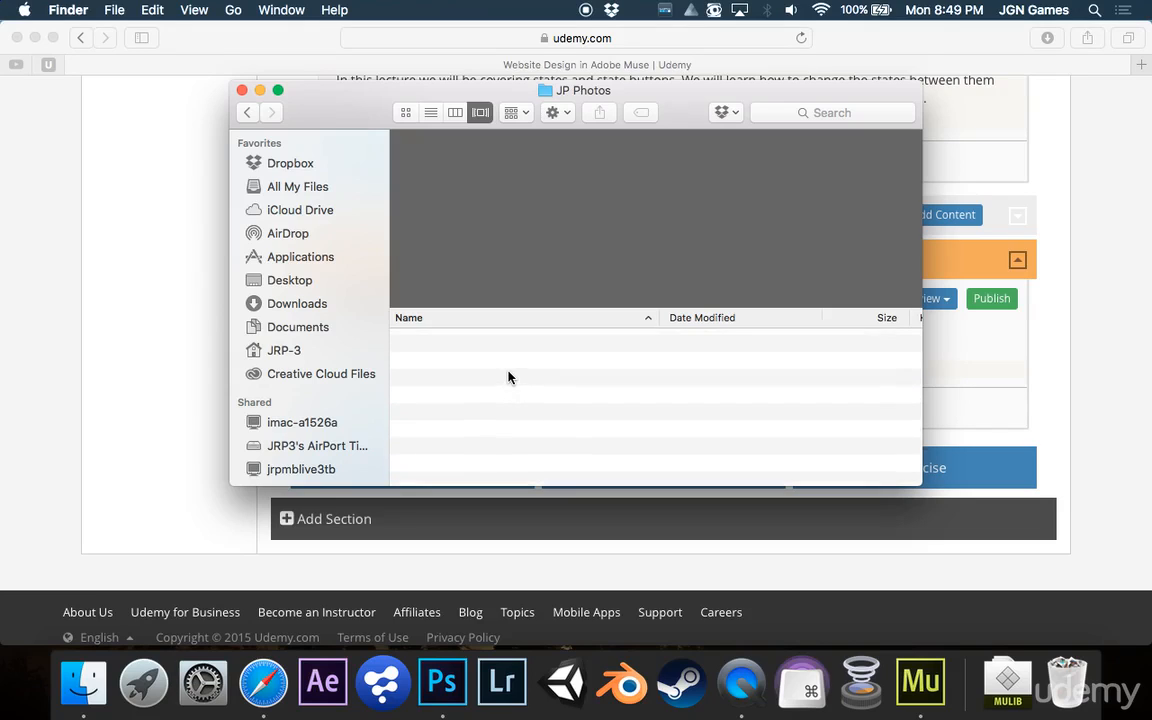
left_click(246, 112)
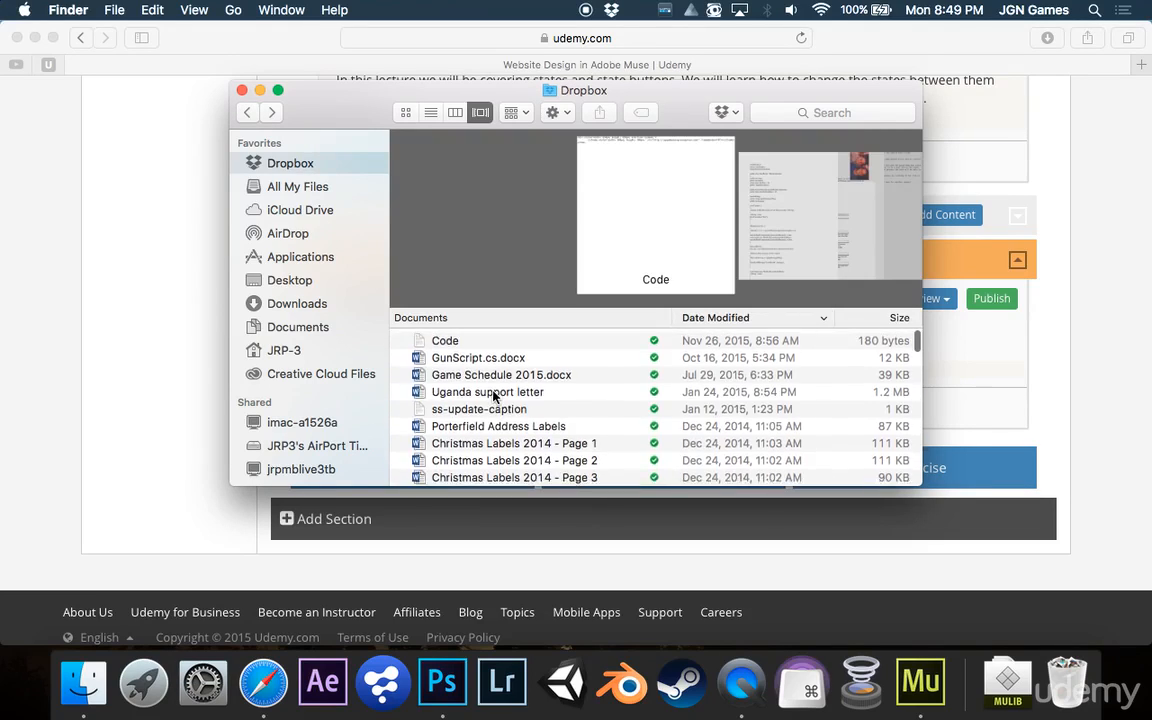
scroll(492, 397, "down", 10)
scroll(493, 397, "up", 10)
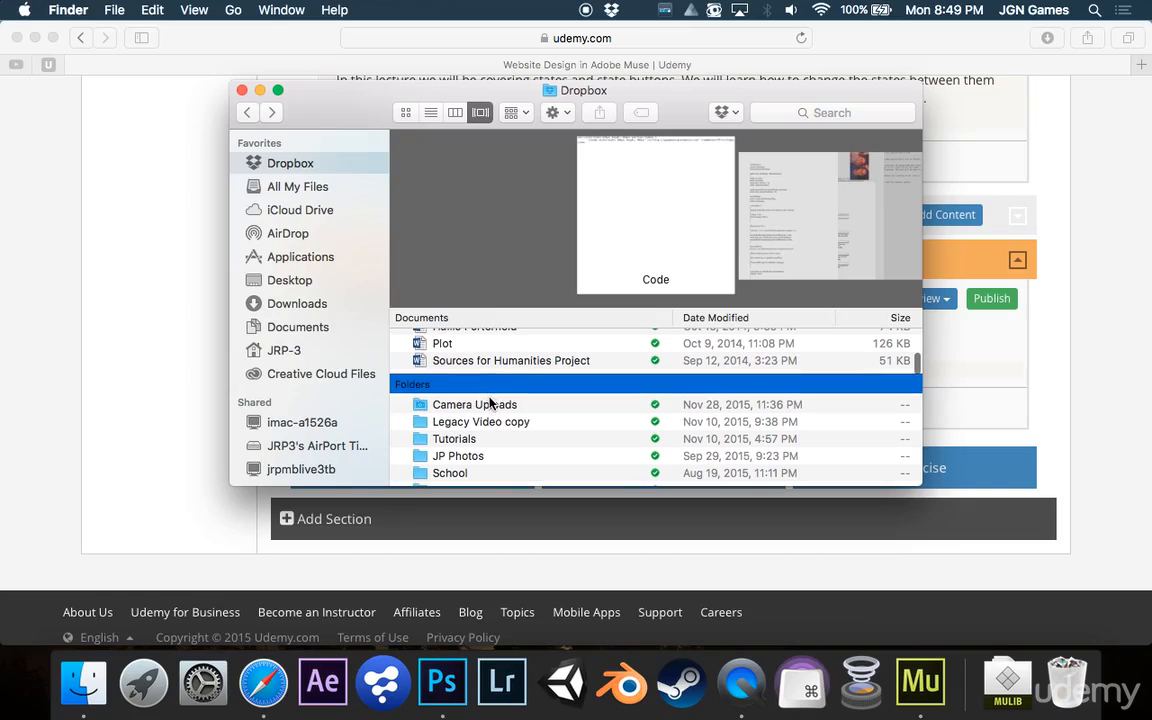
left_click(490, 404)
double_click(490, 403)
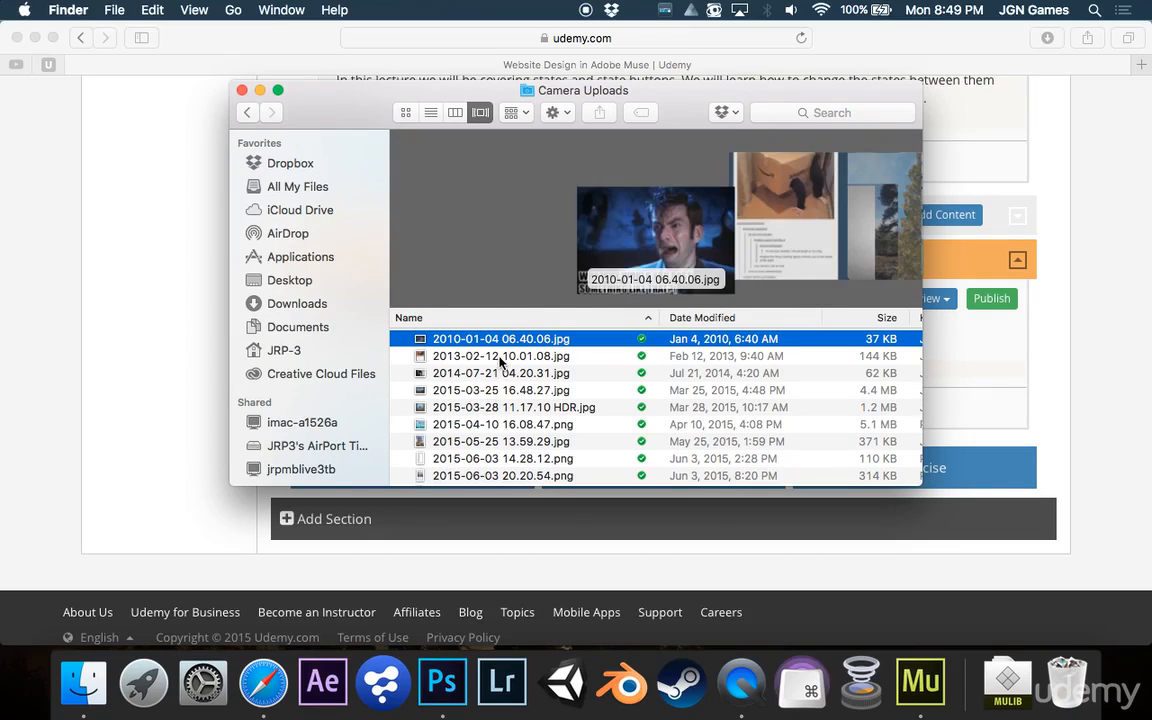
key("Down")
key("Down")
key("Down")
key("Down")
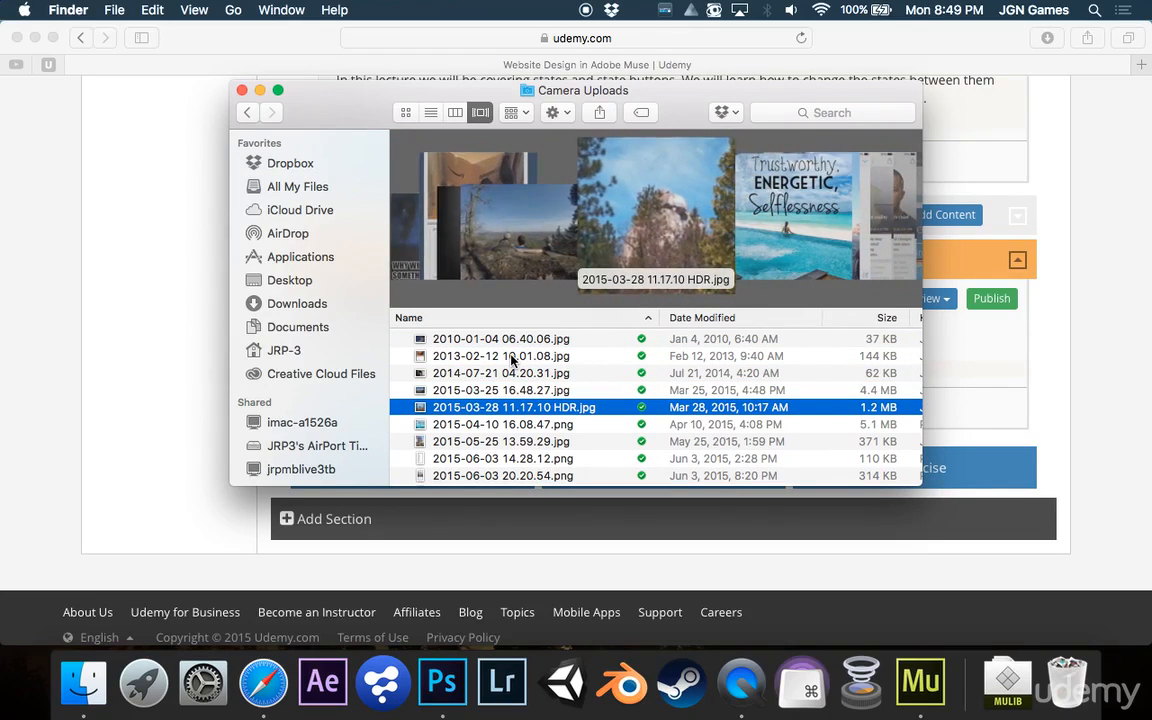
key("Return")
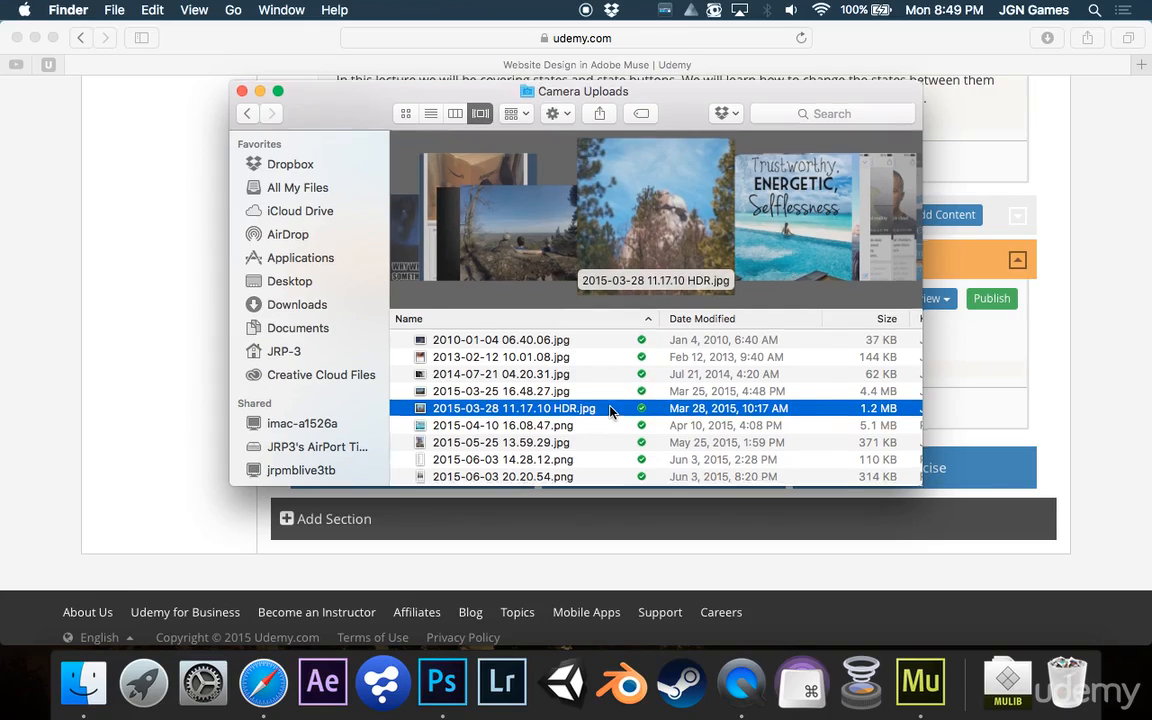
Copy the photo onto the desktop next to the Photoshop window and return to Photoshop
key("ctrl+Up")
left_click_drag(935, 225, 1108, 38)
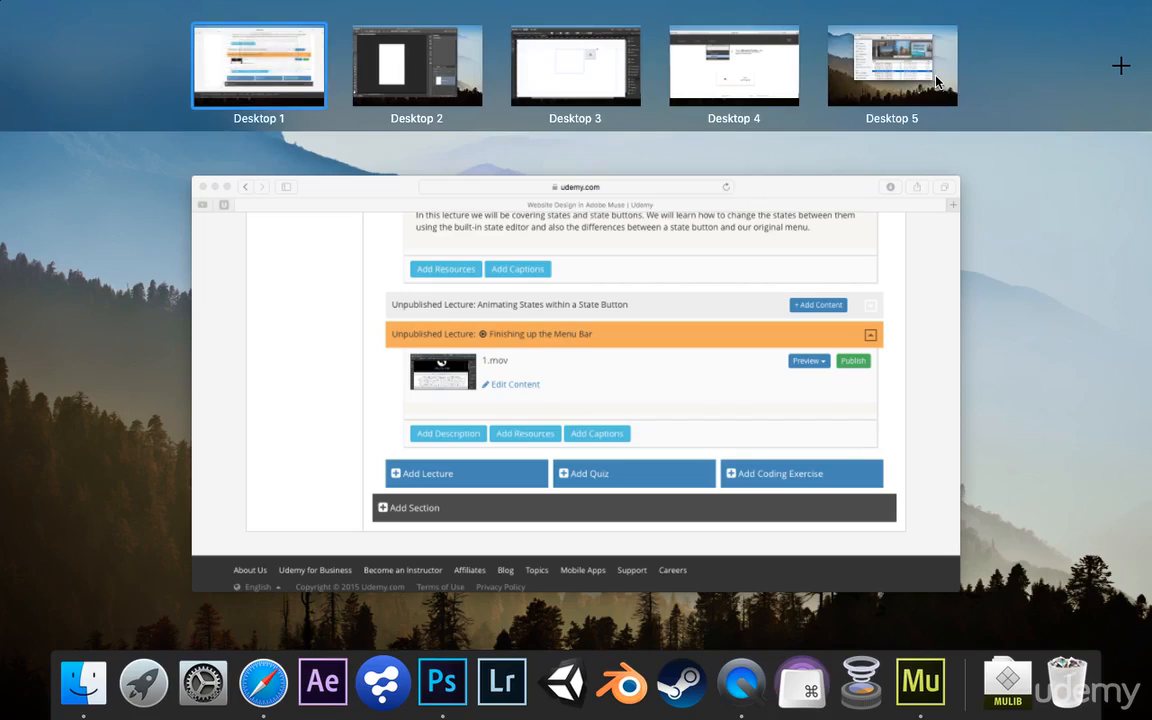
left_click(936, 72)
mouse_move(705, 406)
left_mouse_down()
mouse_move(711, 421)
mouse_move(941, 464)
mouse_move(1027, 530)
mouse_move(925, 395)
mouse_move(463, 334)
mouse_move(345, 304)
mouse_move(315, 265)
mouse_move(327, 238)
mouse_move(332, 346)
left_mouse_up()
key("ctrl+Up")
left_click(471, 68)
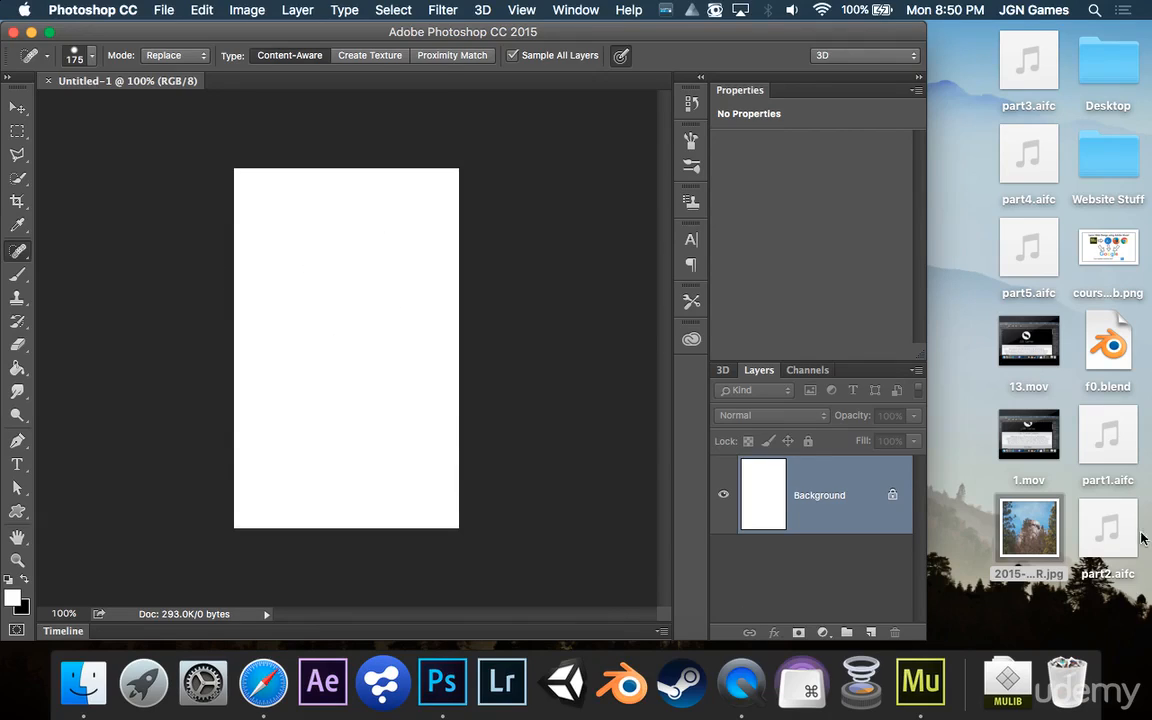
Place the photo into the document and enlarge it so it fills the canvas's upper half
left_click_drag(409, 388, 364, 284)
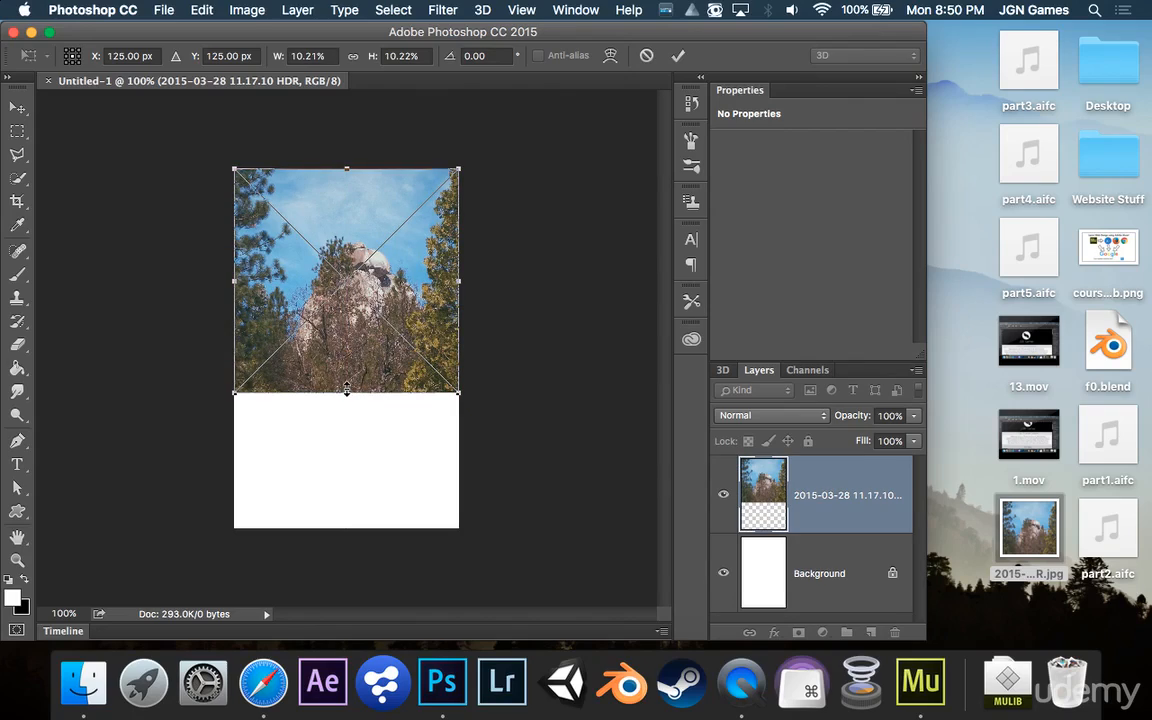
left_click_drag(348, 390, 352, 360)
key("super+z")
left_click_drag(460, 395, 491, 302)
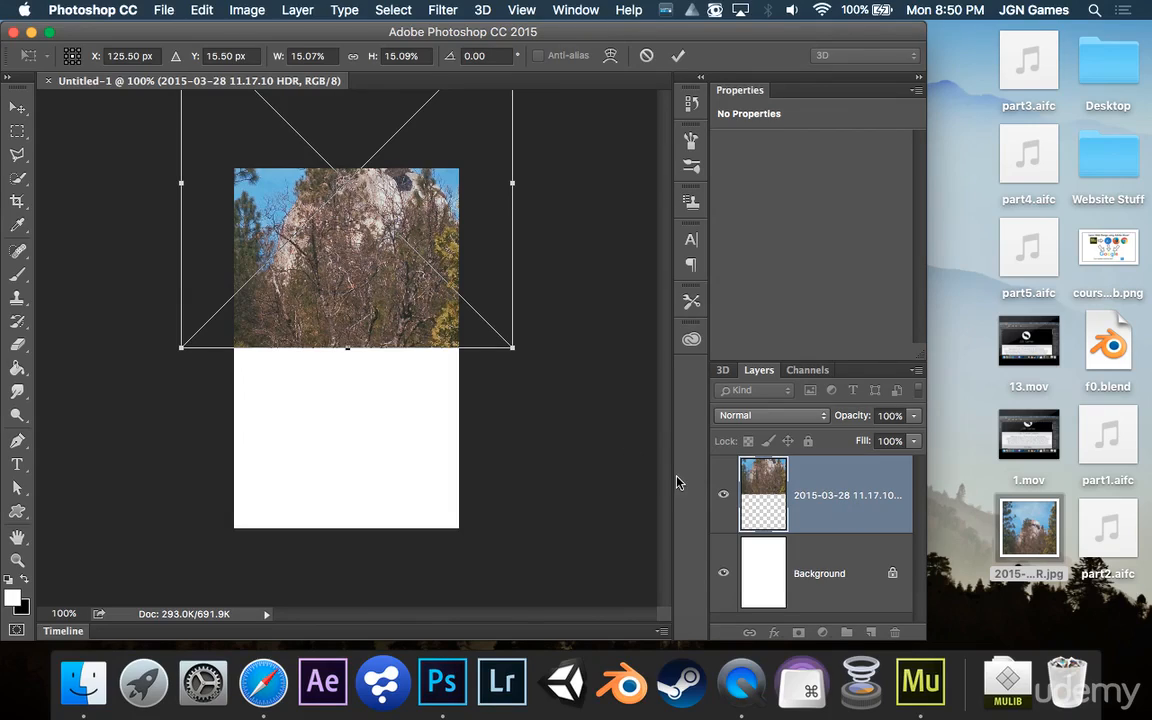
left_click_drag(927, 446, 1149, 446)
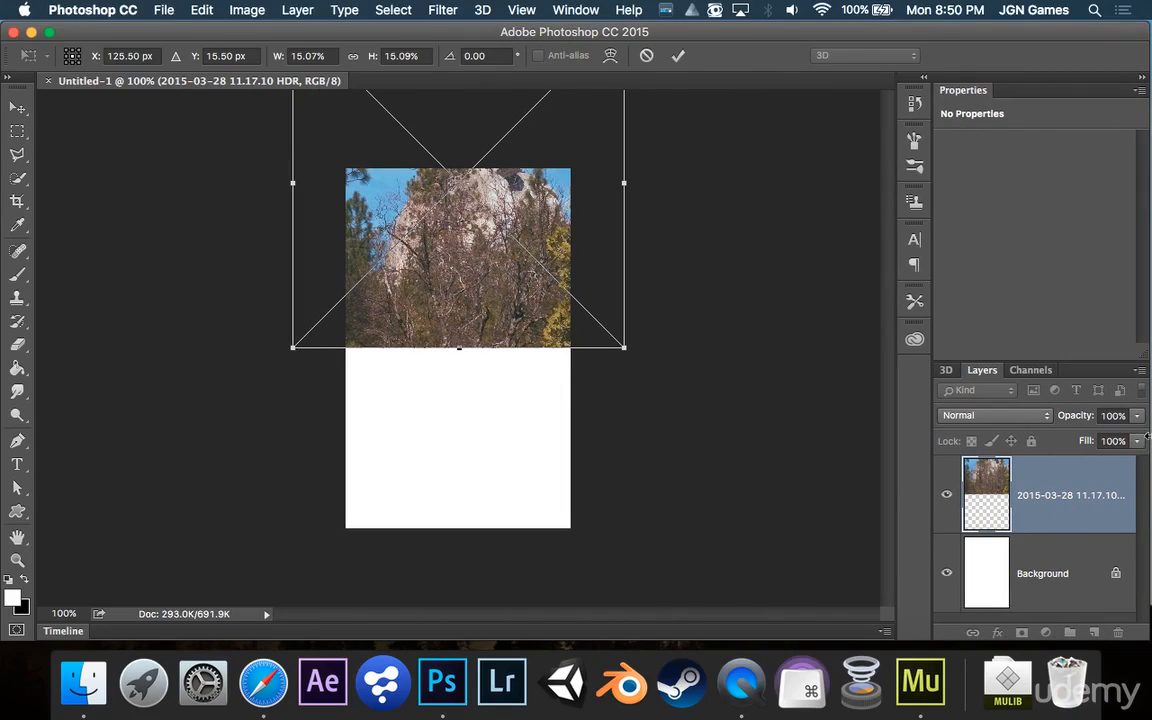
left_click(679, 56)
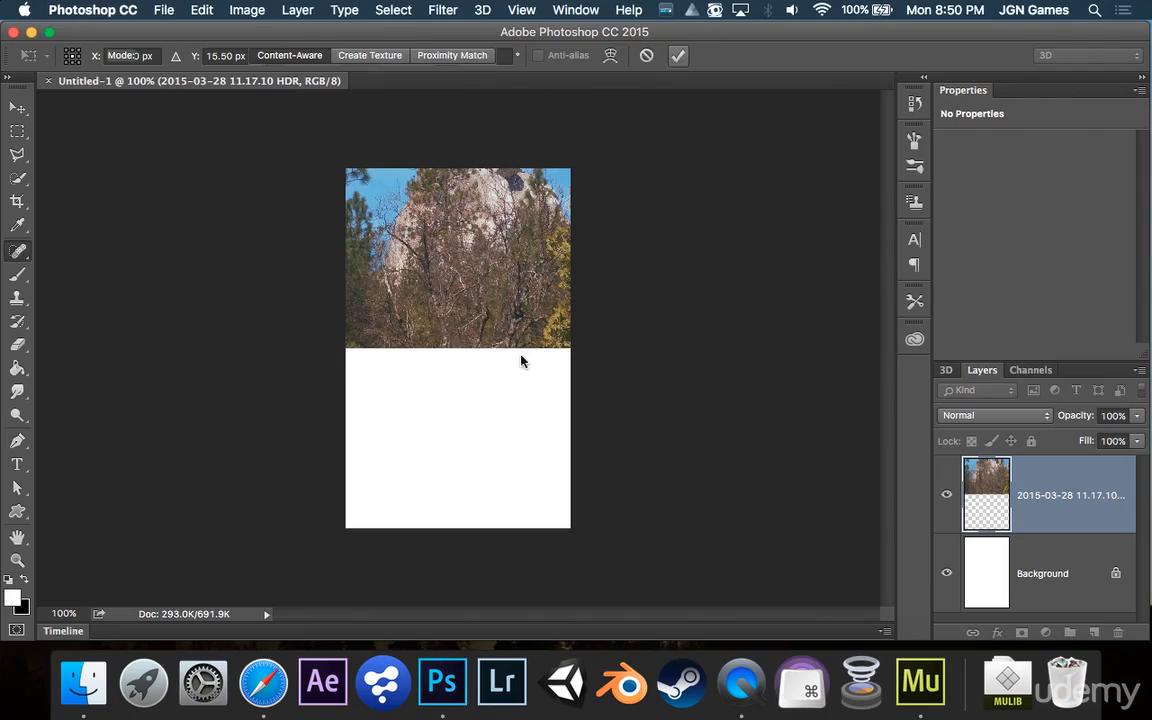
Duplicate the photo layer and move the copy down into the canvas's lower half
key("super+j")
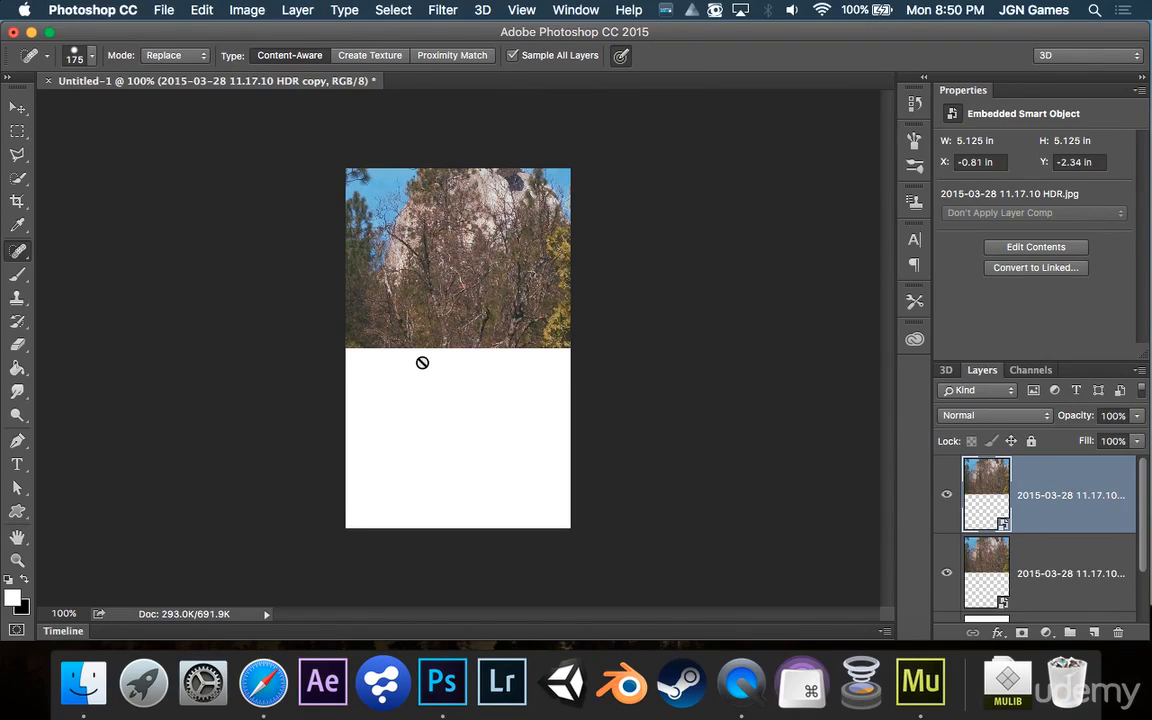
key("v")
left_click_drag(473, 320, 487, 487)
left_click_drag(1035, 505, 1051, 607)
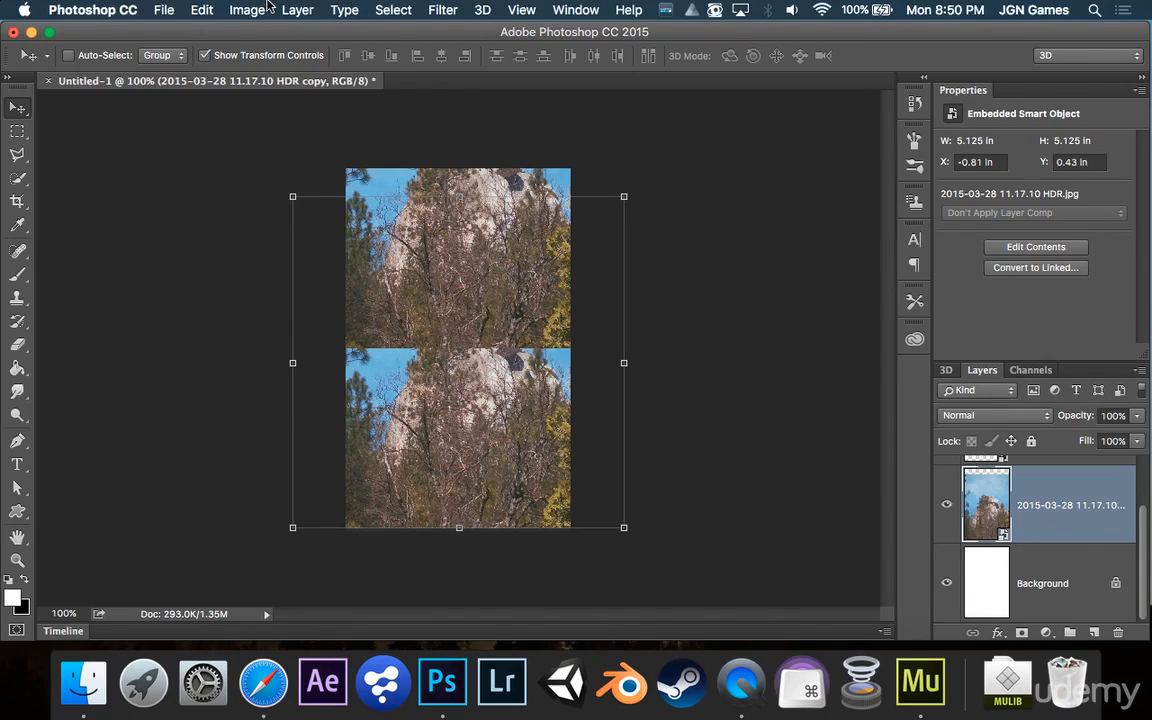
Apply a Gaussian Blur with a 5.0 pixel radius to the lower photo copy
left_click(266, 9)
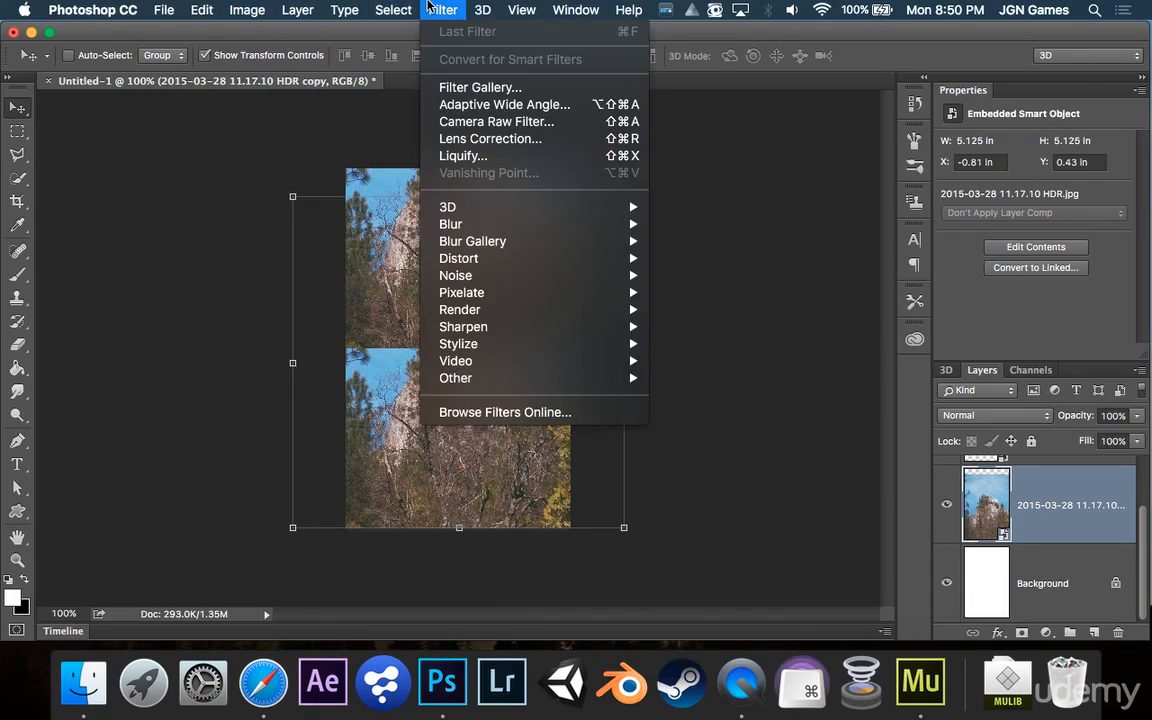
mouse_move(620, 225)
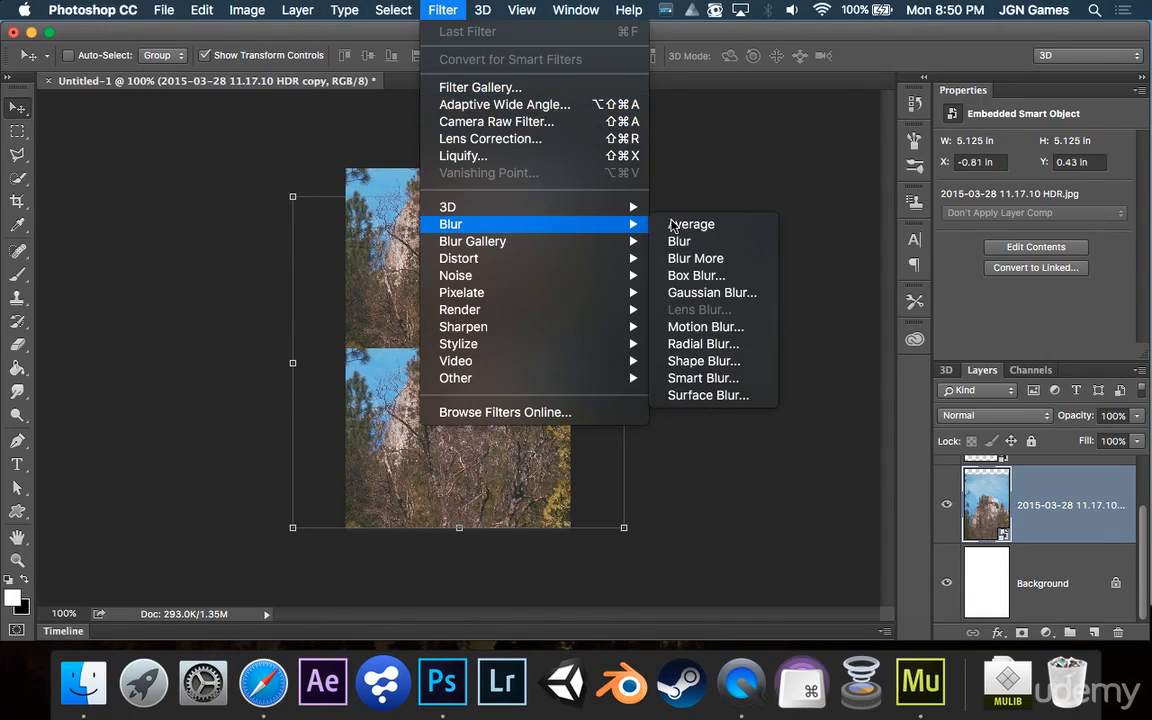
left_click(706, 292)
left_click_drag(490, 453, 498, 454)
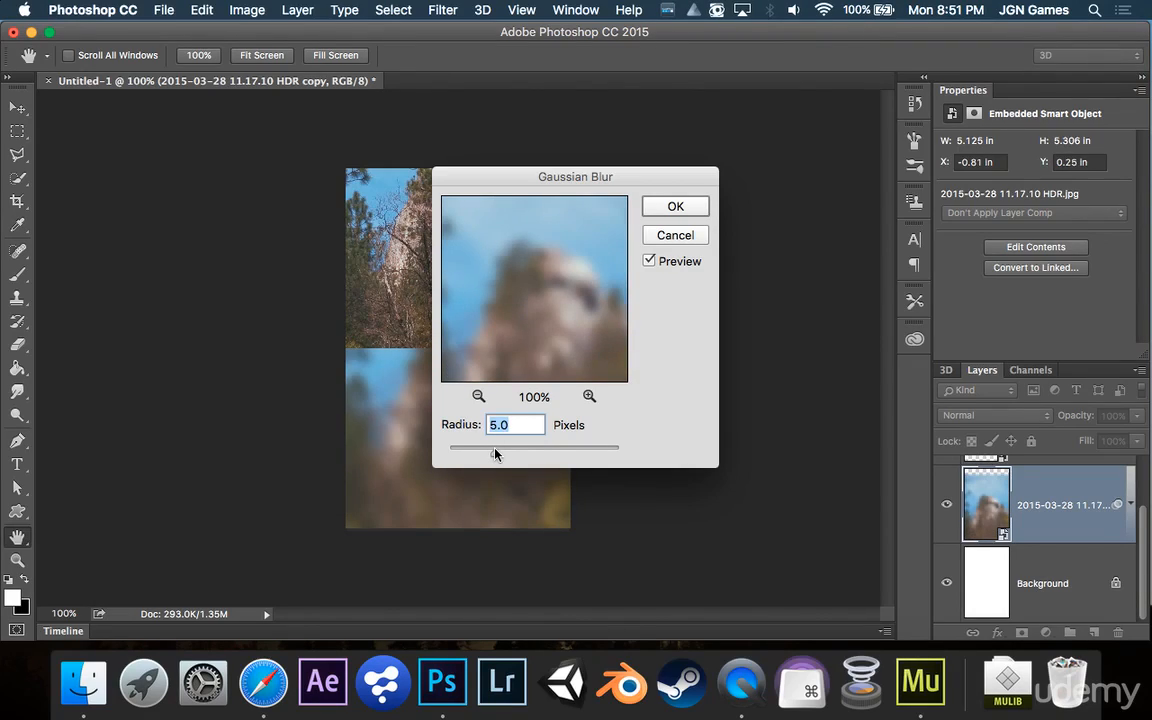
left_click(675, 207)
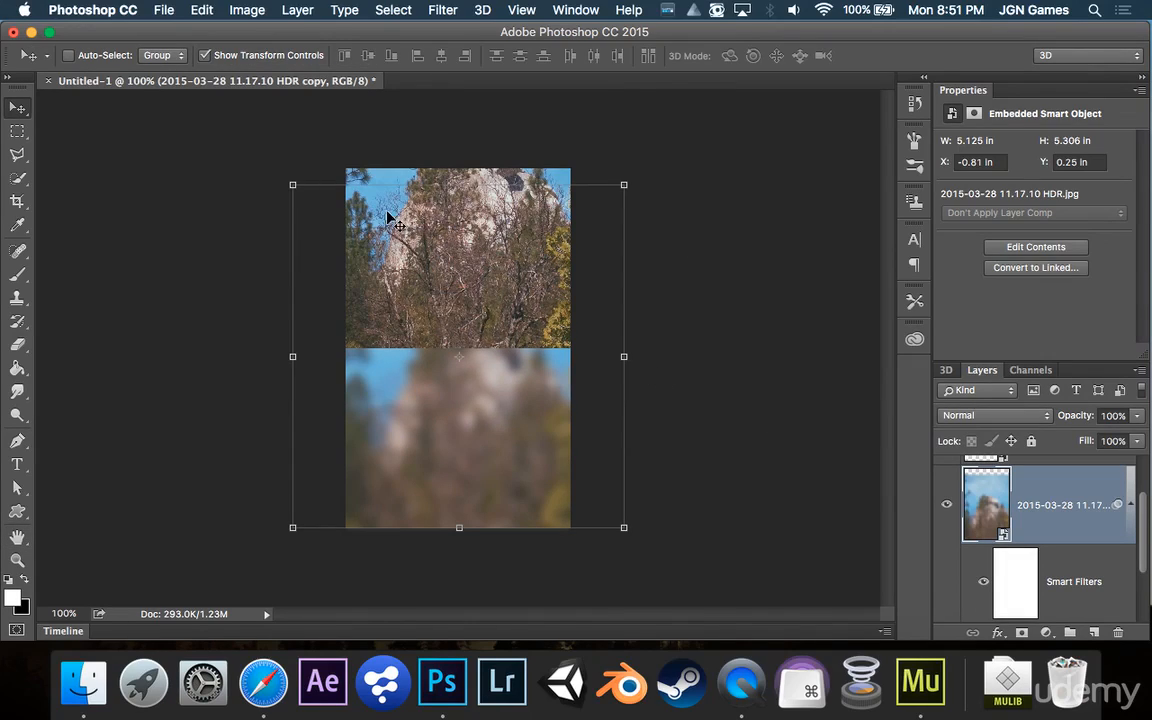
Export the document as Untitled-1.png to the Desktop
left_click(160, 10)
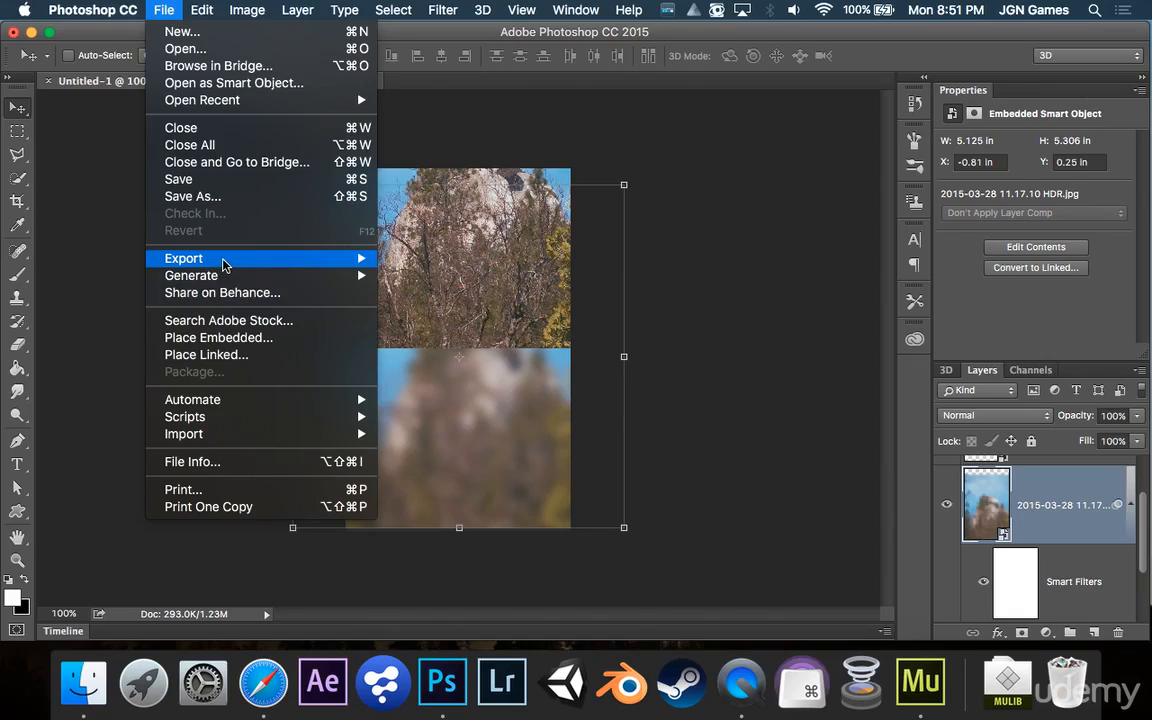
mouse_move(221, 260)
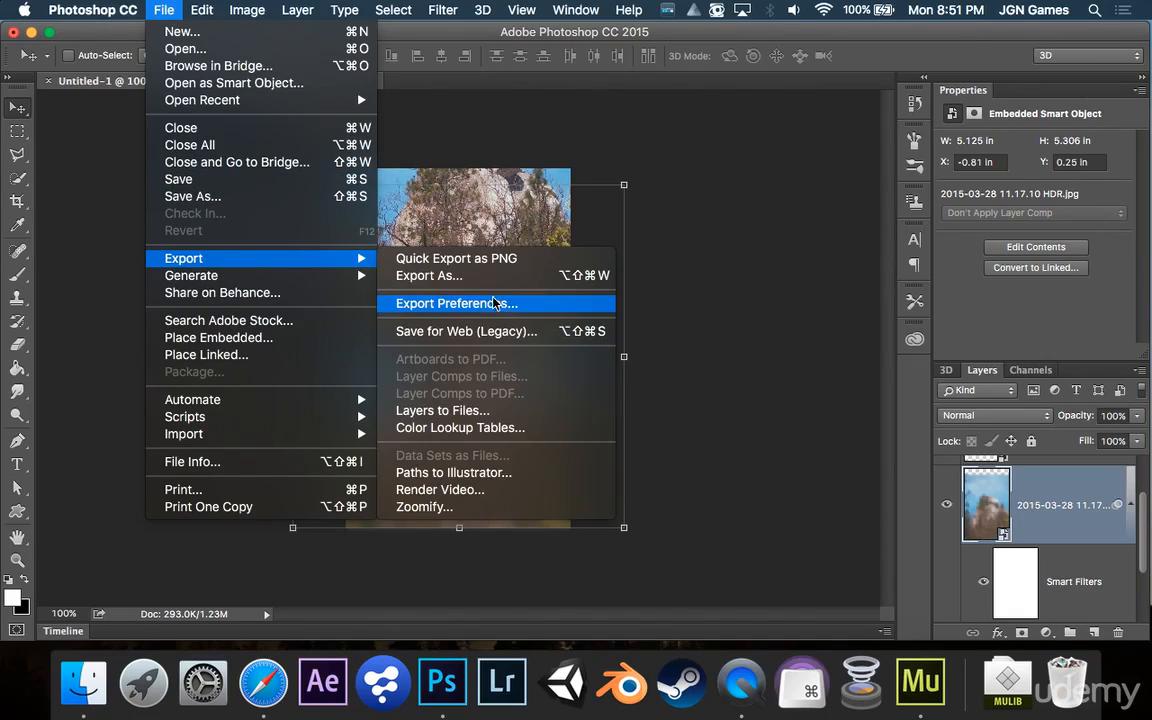
left_click(497, 277)
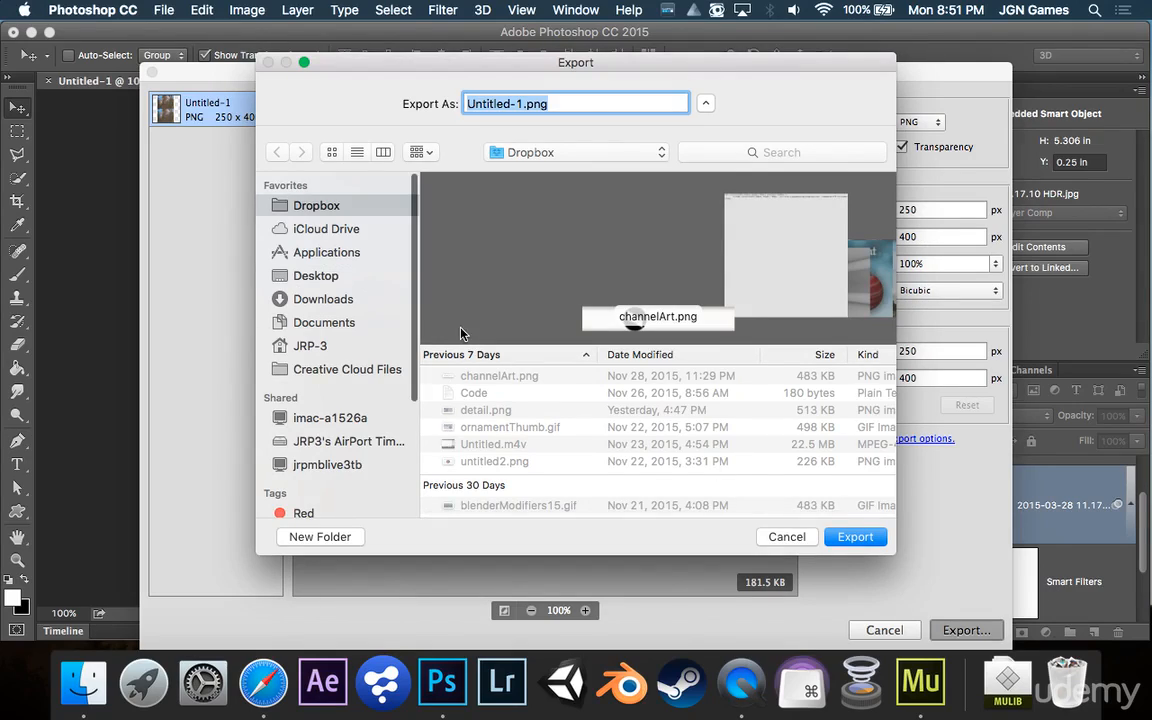
left_click(296, 276)
key("Return")
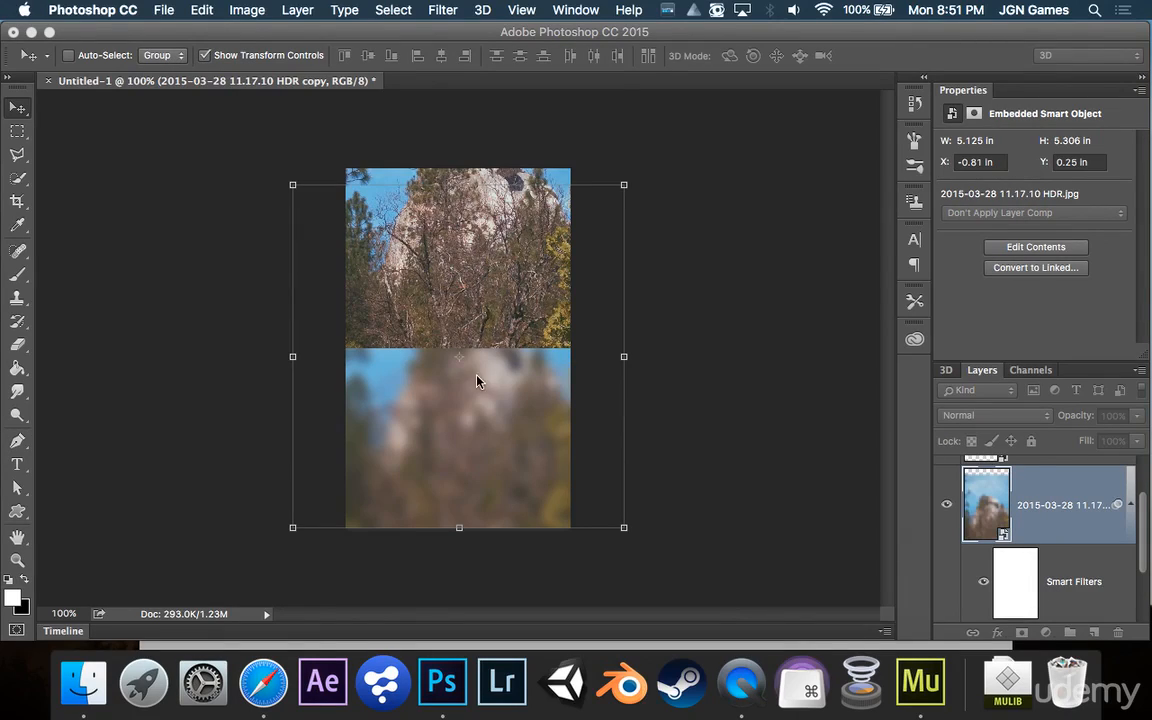
Switch from Photoshop to Muse on the second desktop
left_click(83, 684)
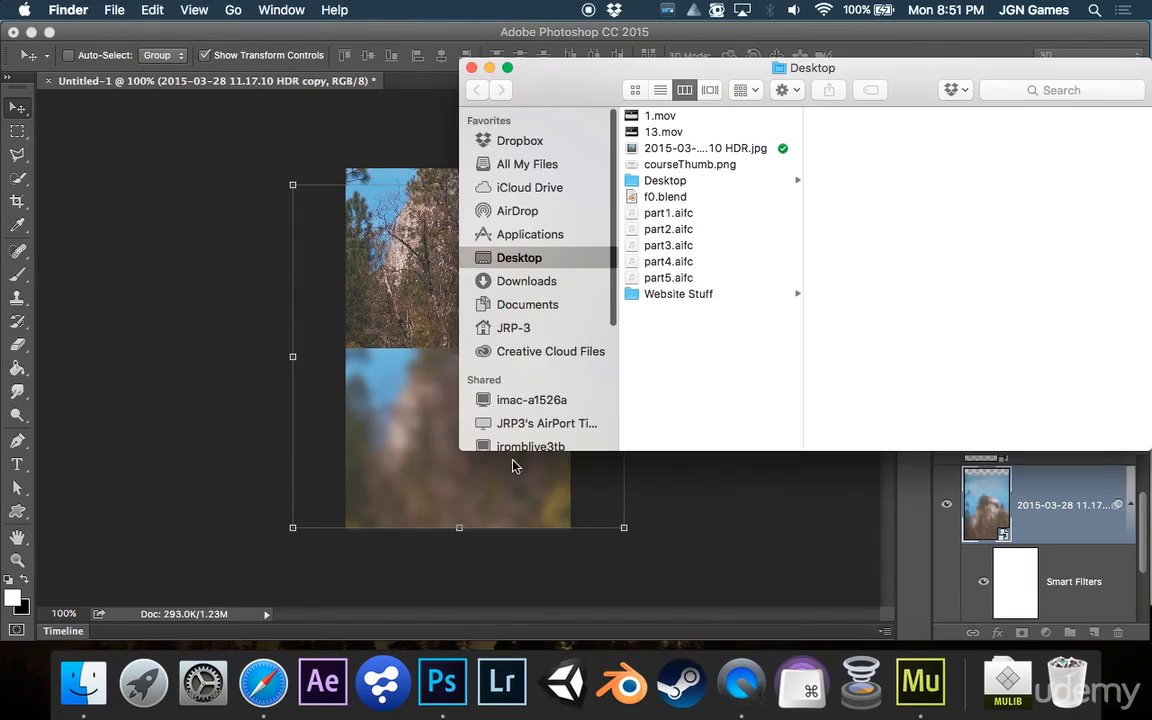
left_click(711, 531)
key("ctrl+Up")
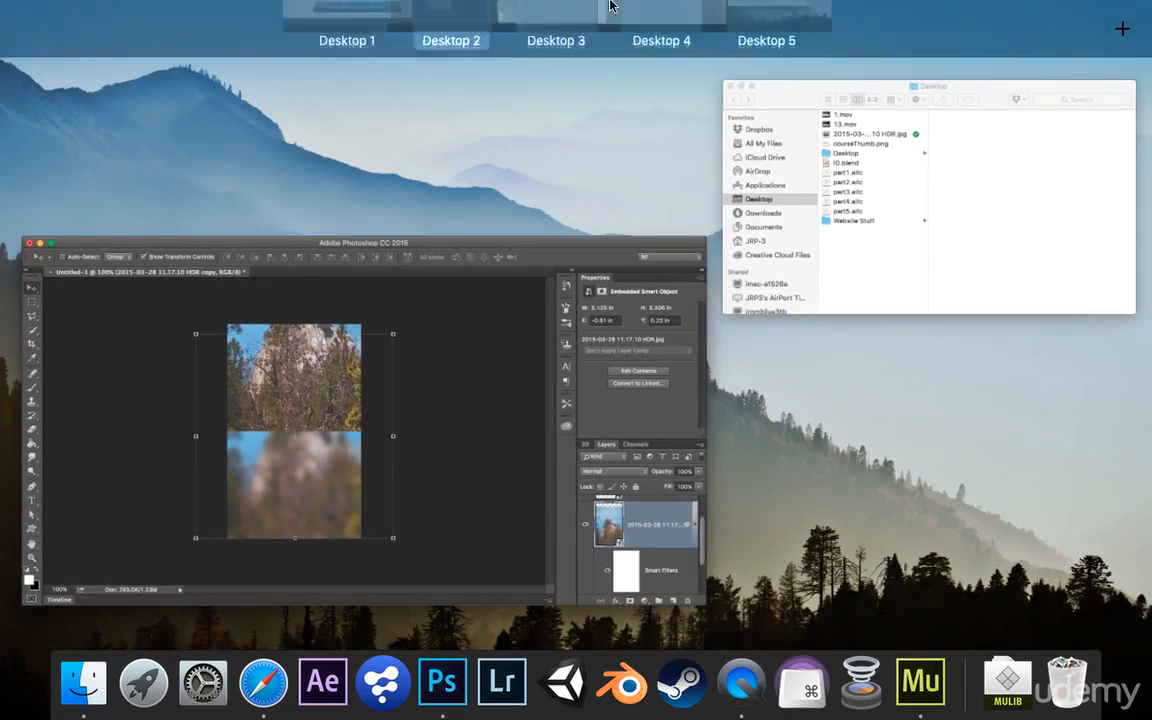
left_click(503, 50)
left_click(567, 351)
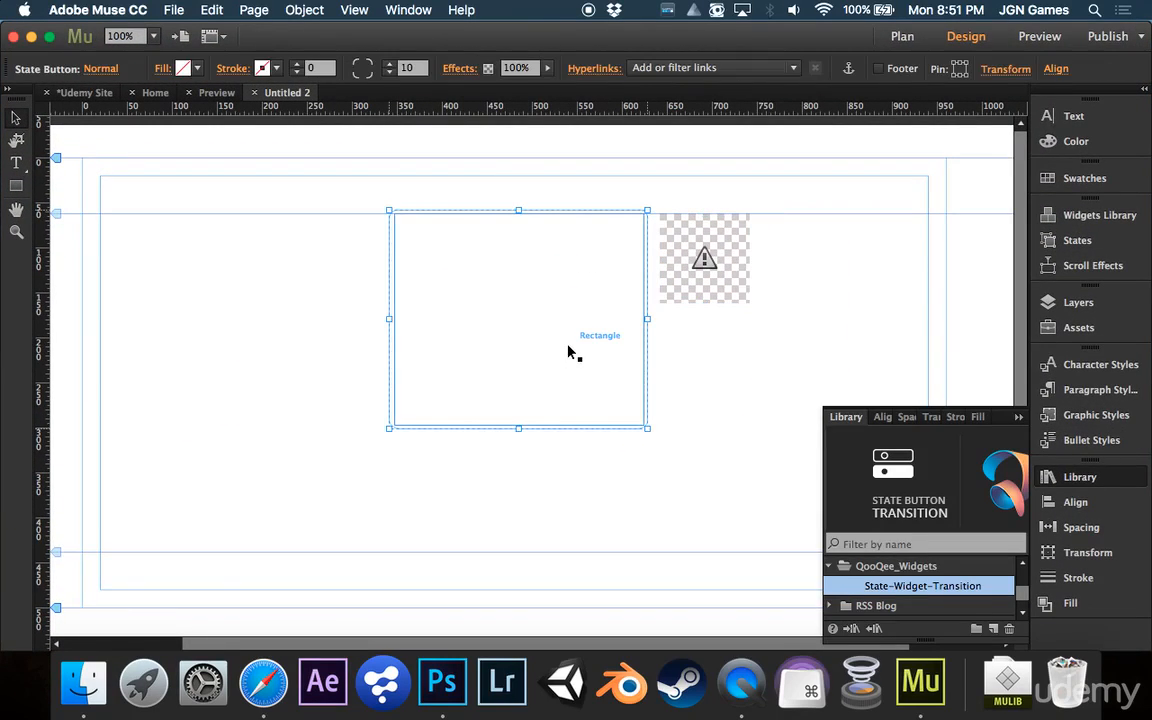
Select the rectangle inside the state button and fill it with the image Untitled-1.png from the Desktop
left_click(568, 351)
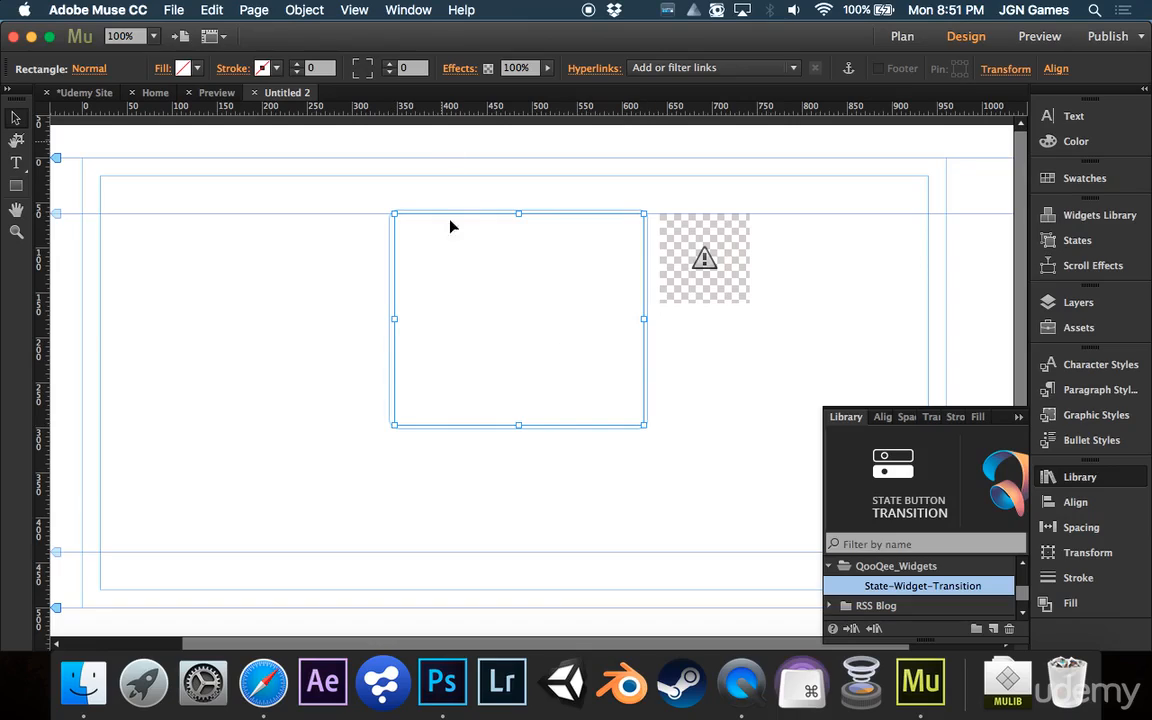
left_click(161, 69)
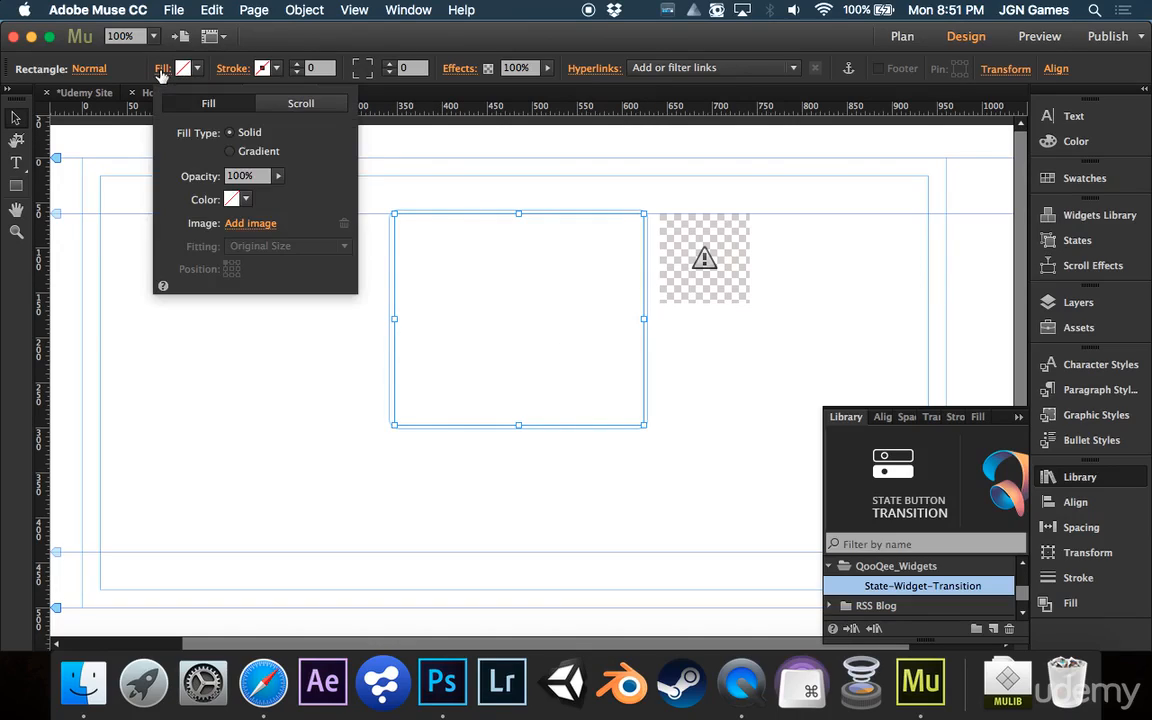
left_click(247, 223)
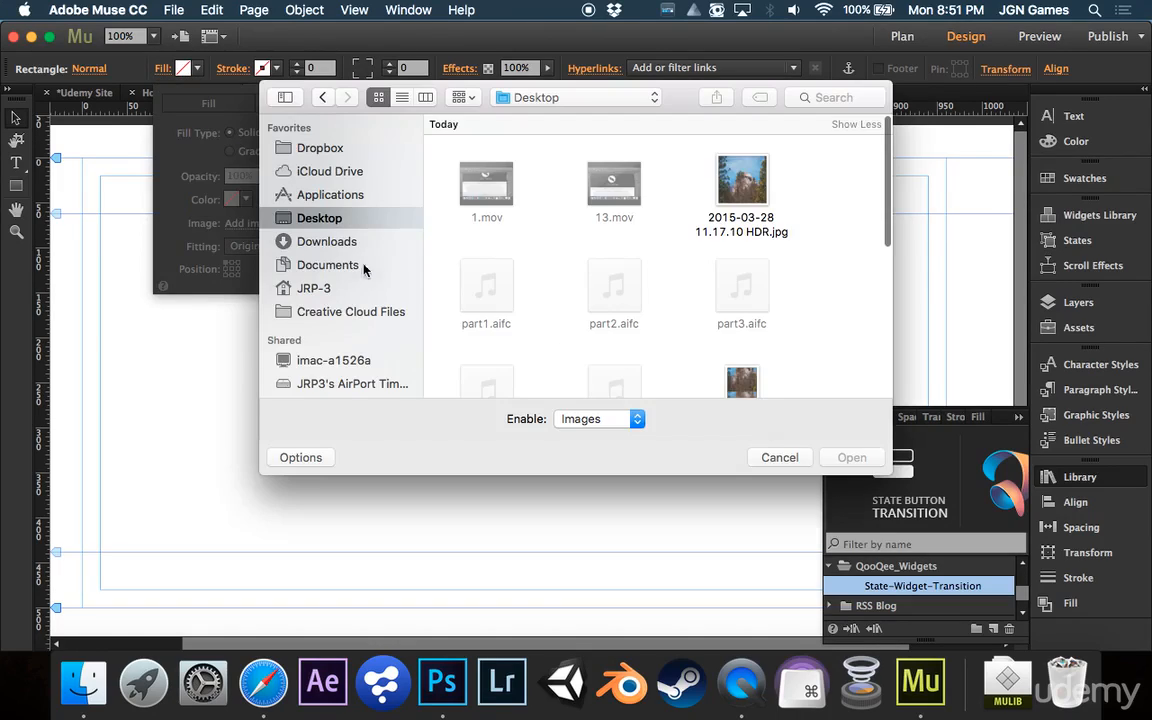
scroll(806, 390, "down", 2)
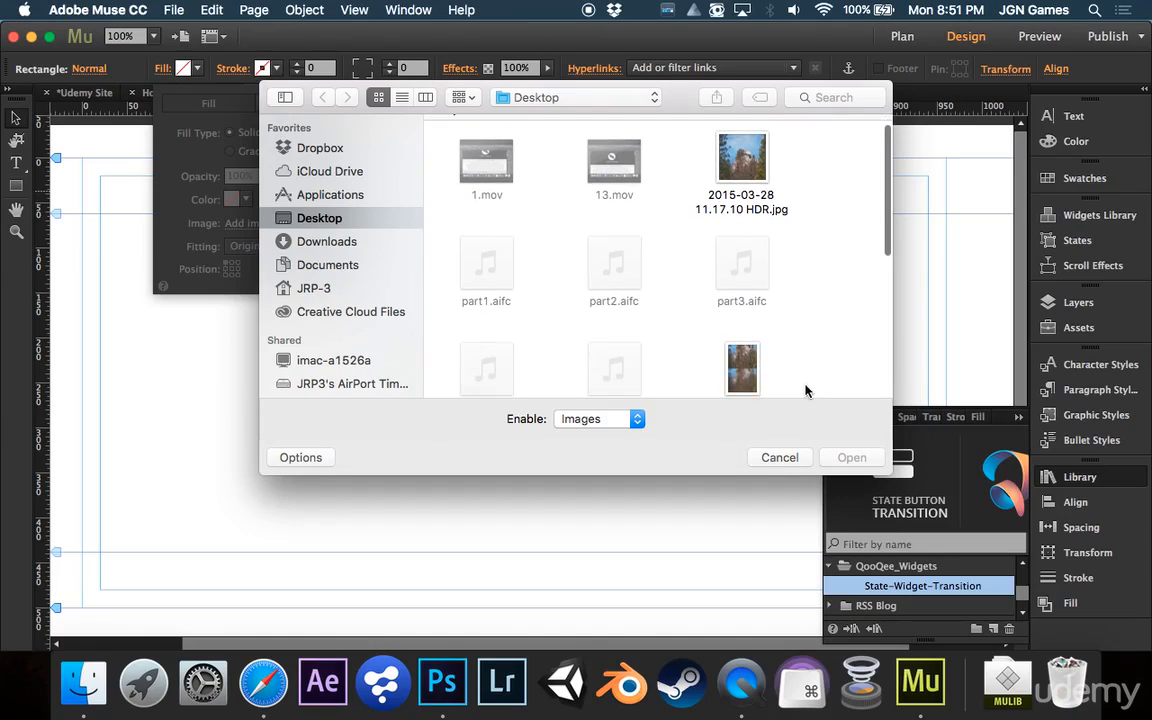
double_click(730, 362)
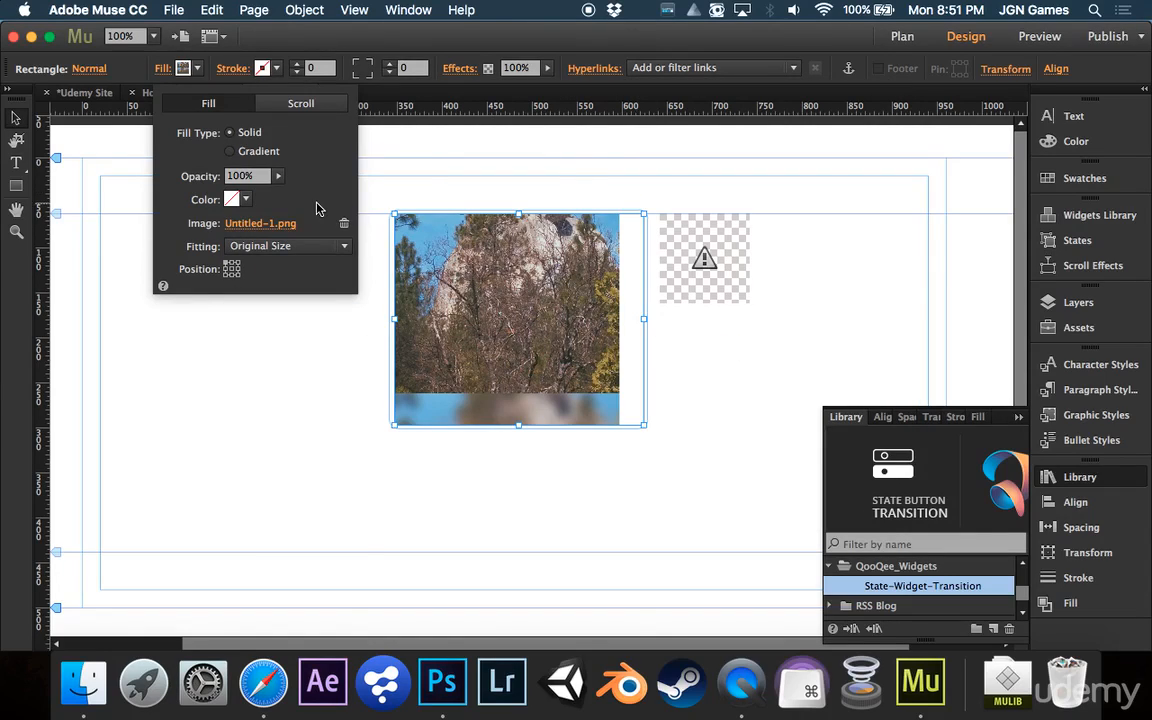
Set the fill image fitting to Scale To Fill and anchor its position at the top
left_click(231, 268)
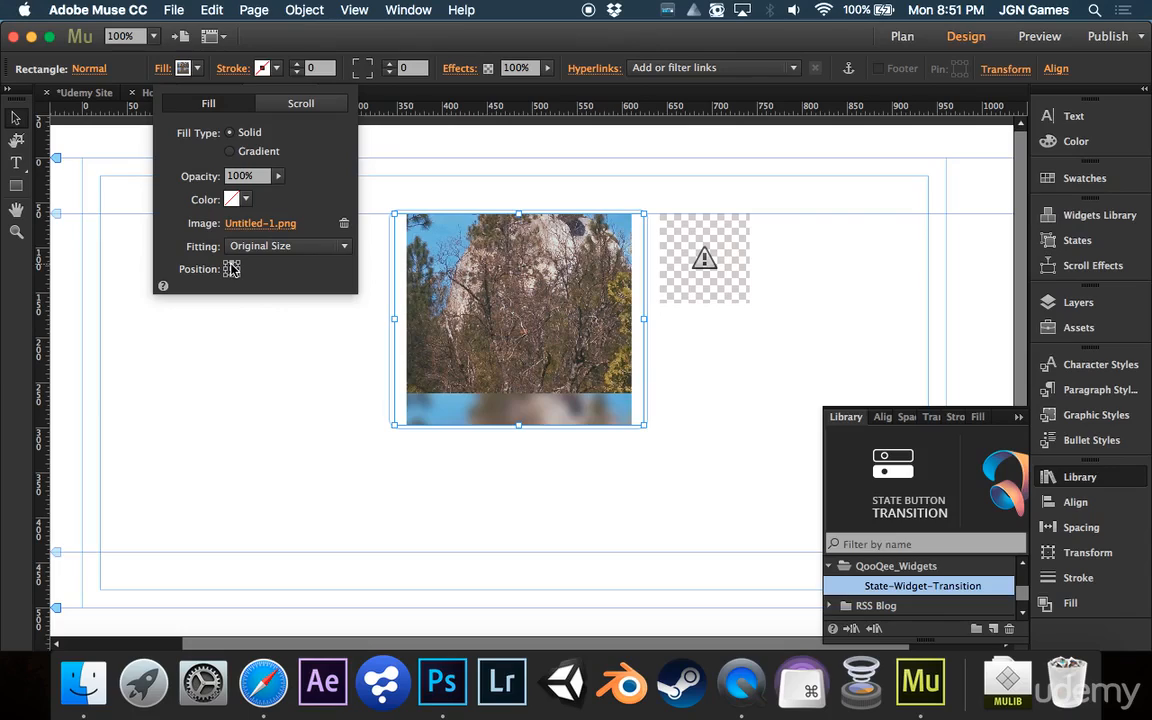
left_click(258, 245)
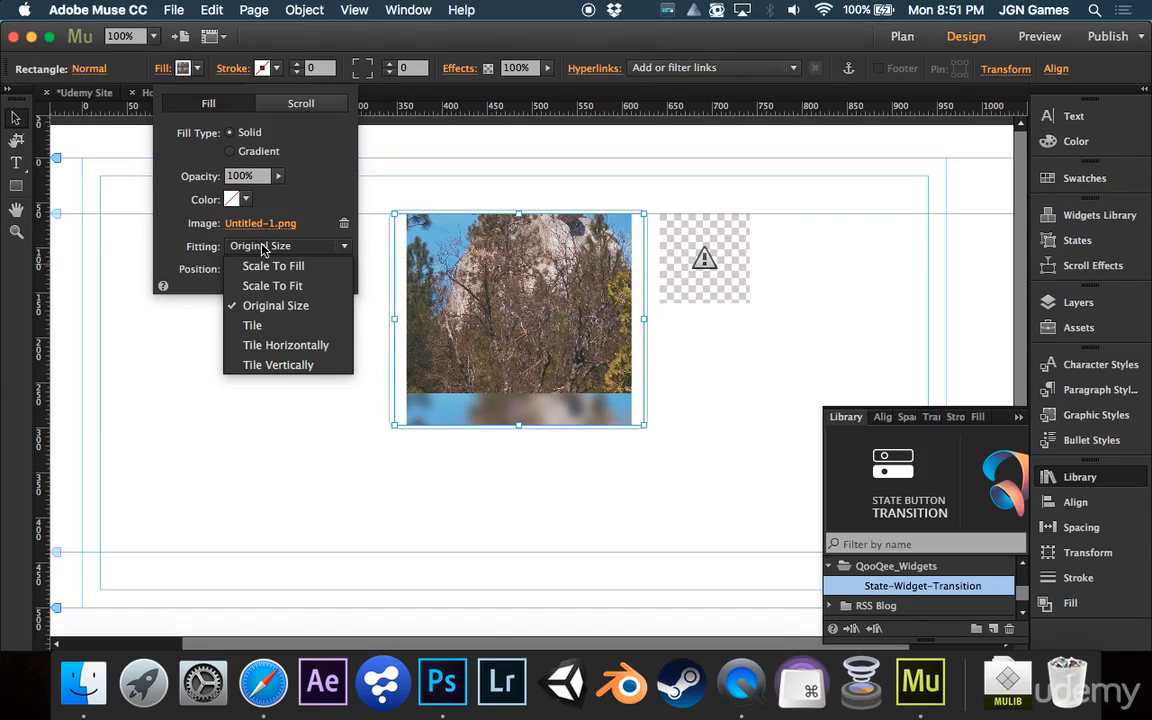
left_click(272, 266)
left_click(258, 245)
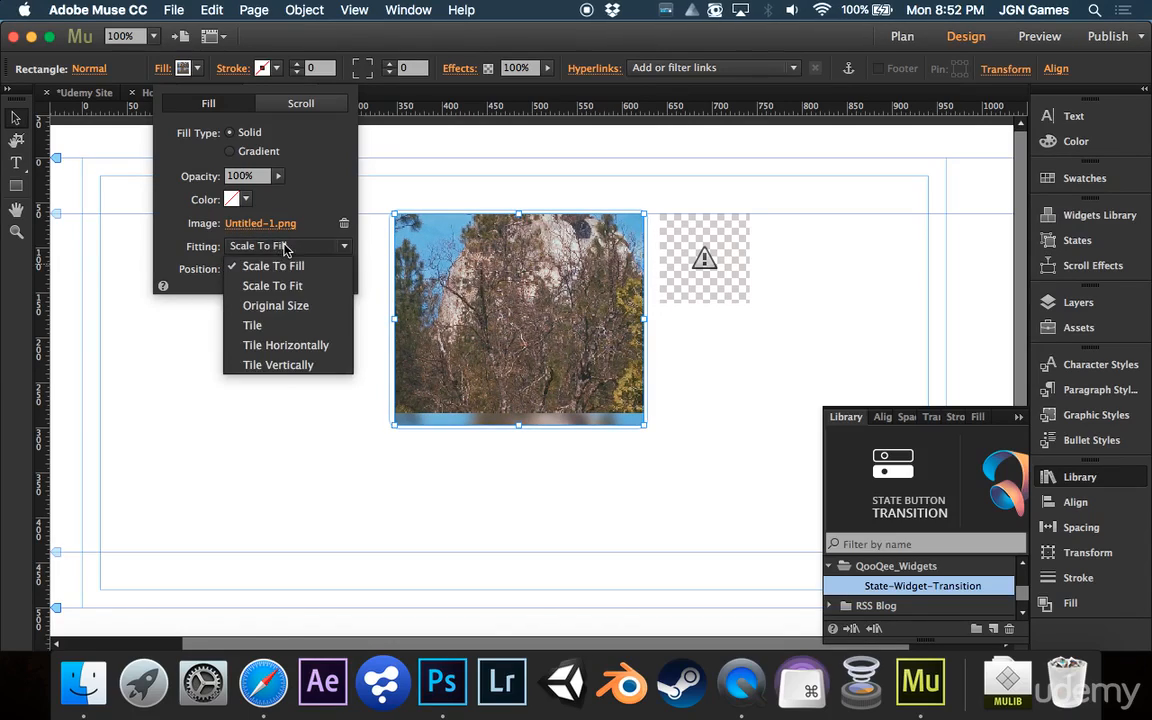
left_click(272, 266)
left_click(282, 246)
left_click(281, 273)
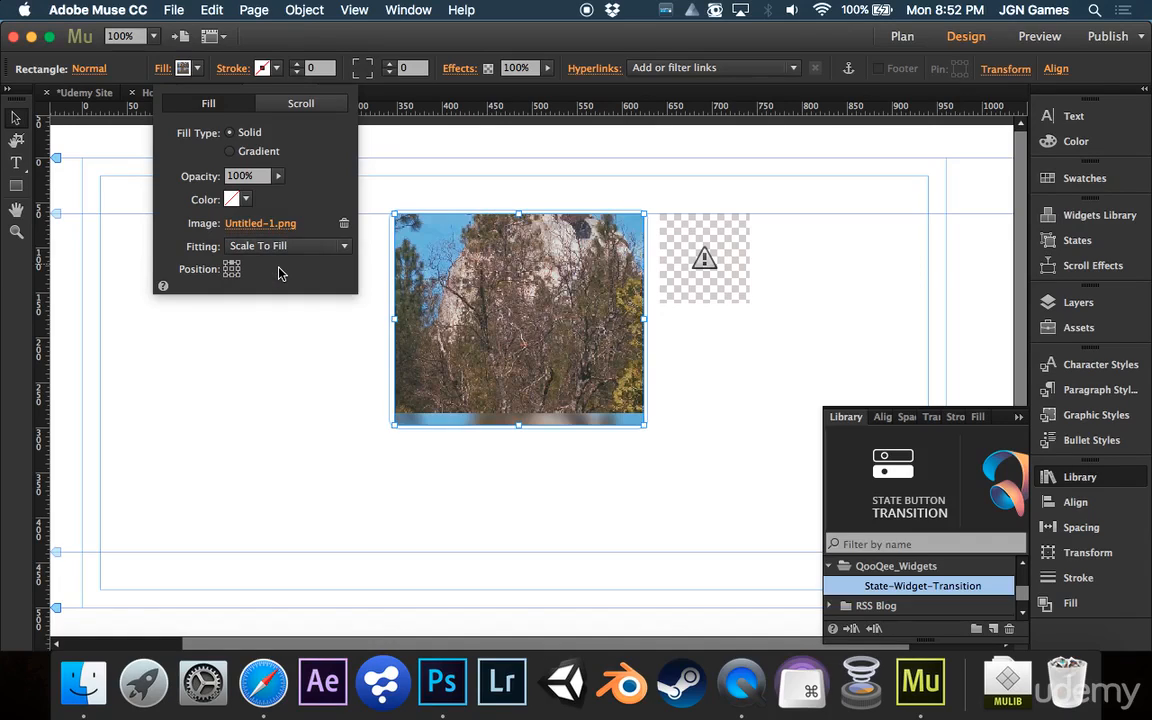
left_click(231, 270)
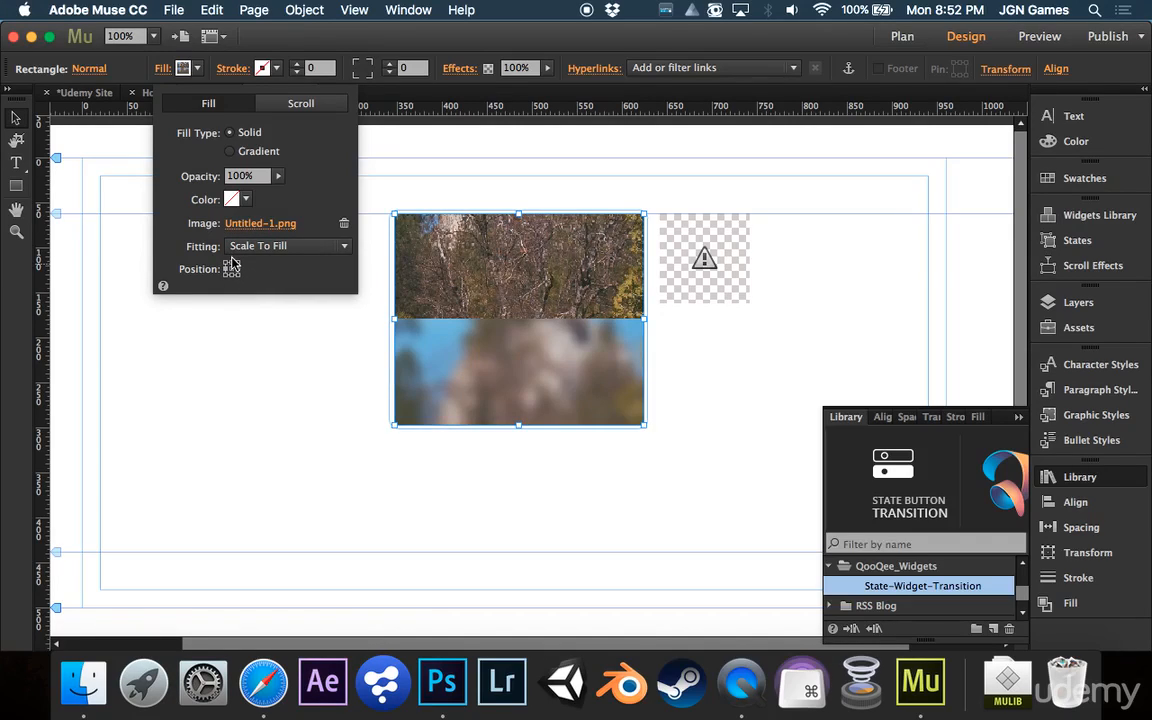
left_click(231, 264)
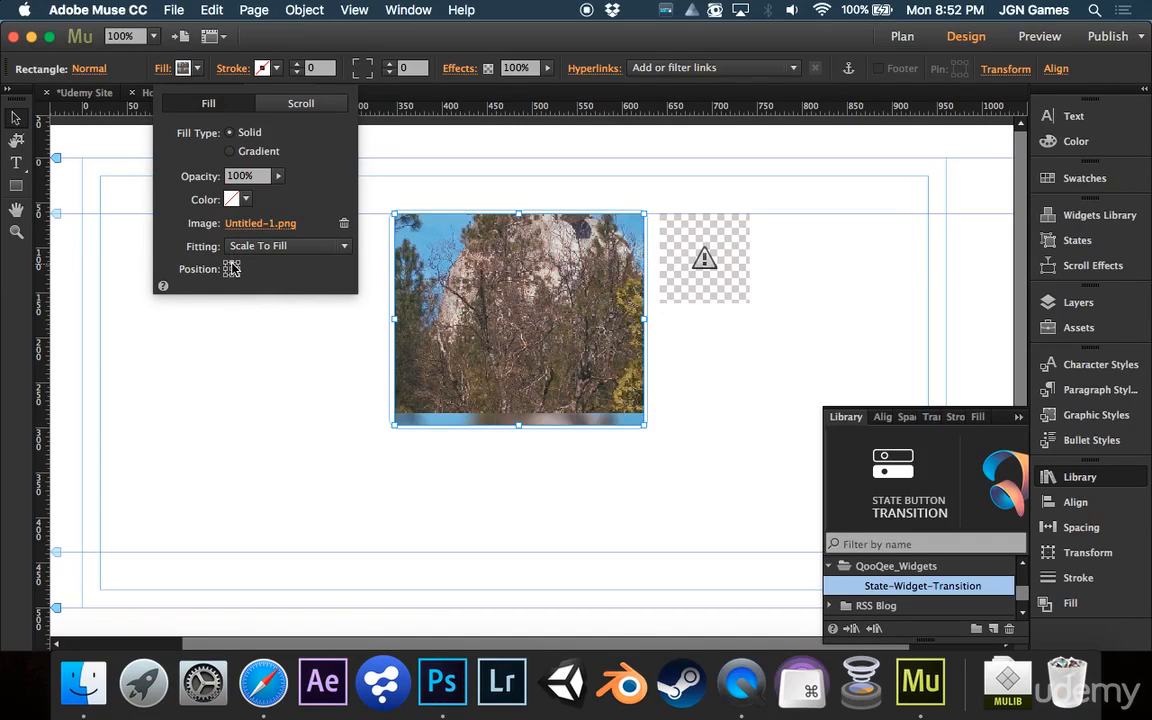
Shorten the rectangle from its bottom edge so only the sharp photo half shows
left_click(520, 425)
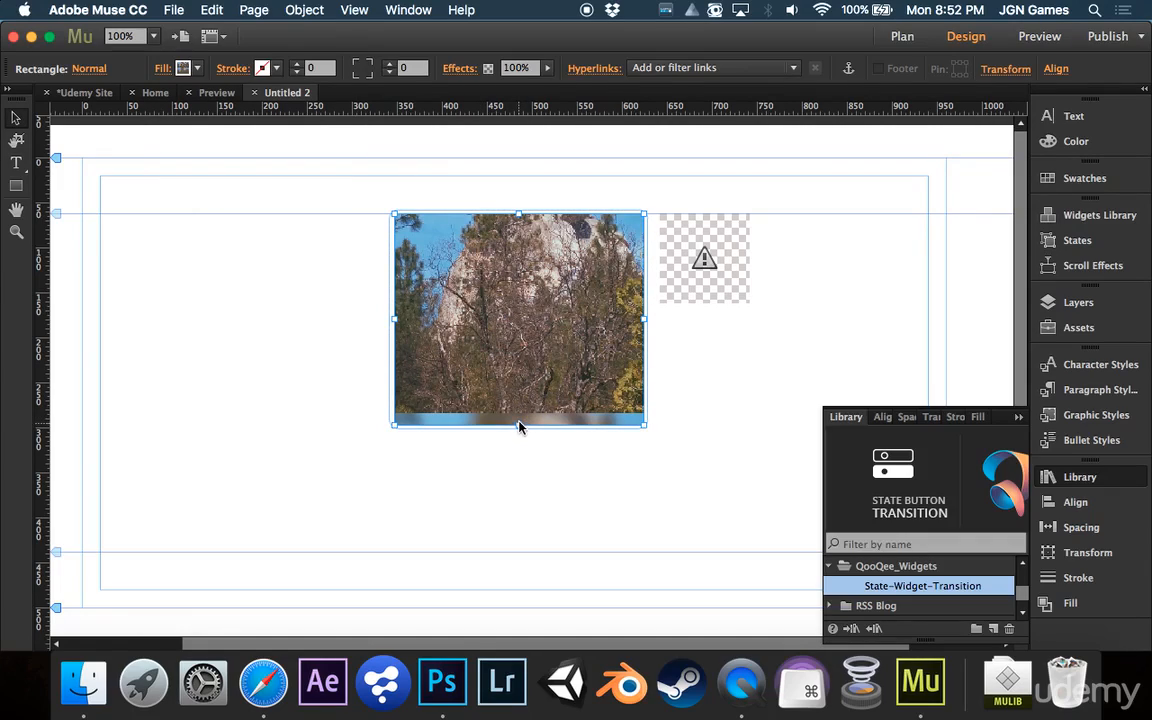
left_click_drag(518, 424, 519, 411)
left_click_drag(543, 365, 543, 368)
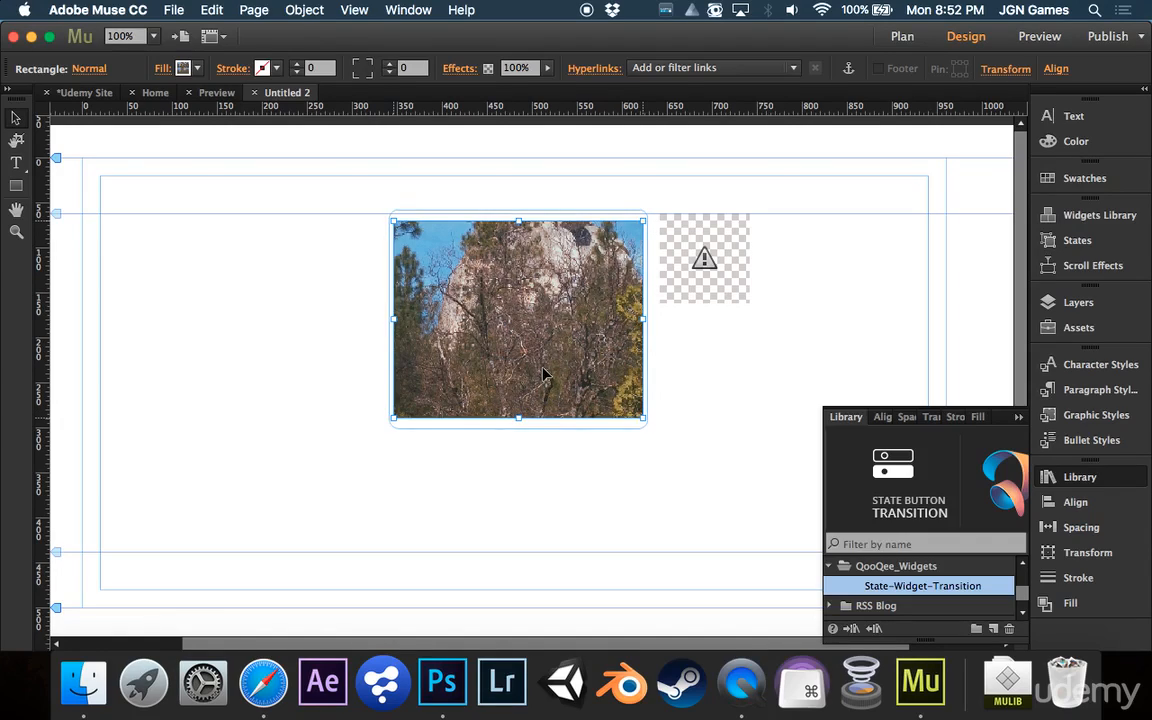
Switch the state button to its Rollover state
left_click(89, 70)
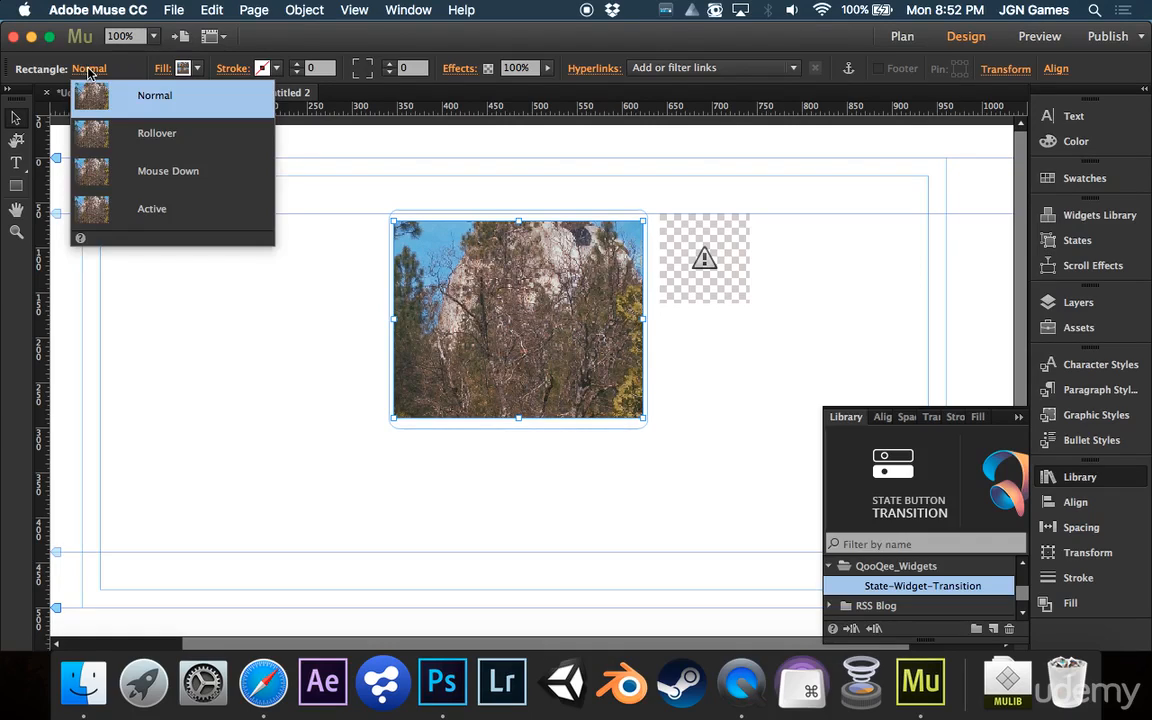
left_click(141, 130)
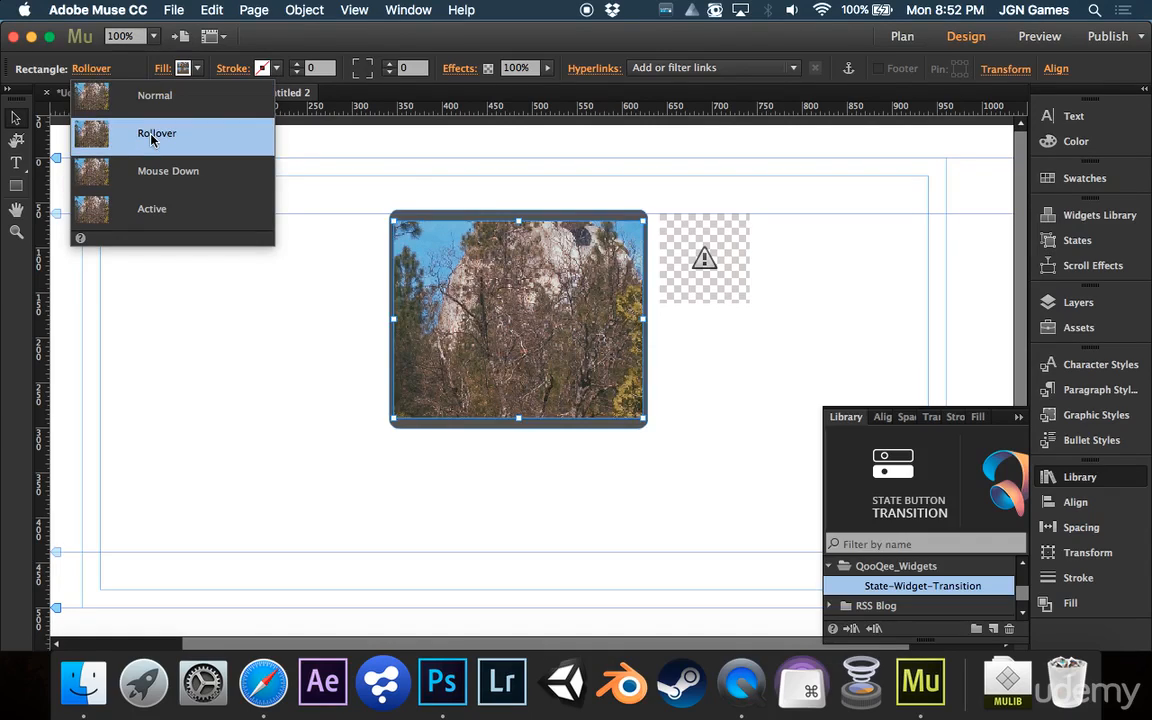
left_click(98, 70)
left_click(101, 74)
left_click(447, 214)
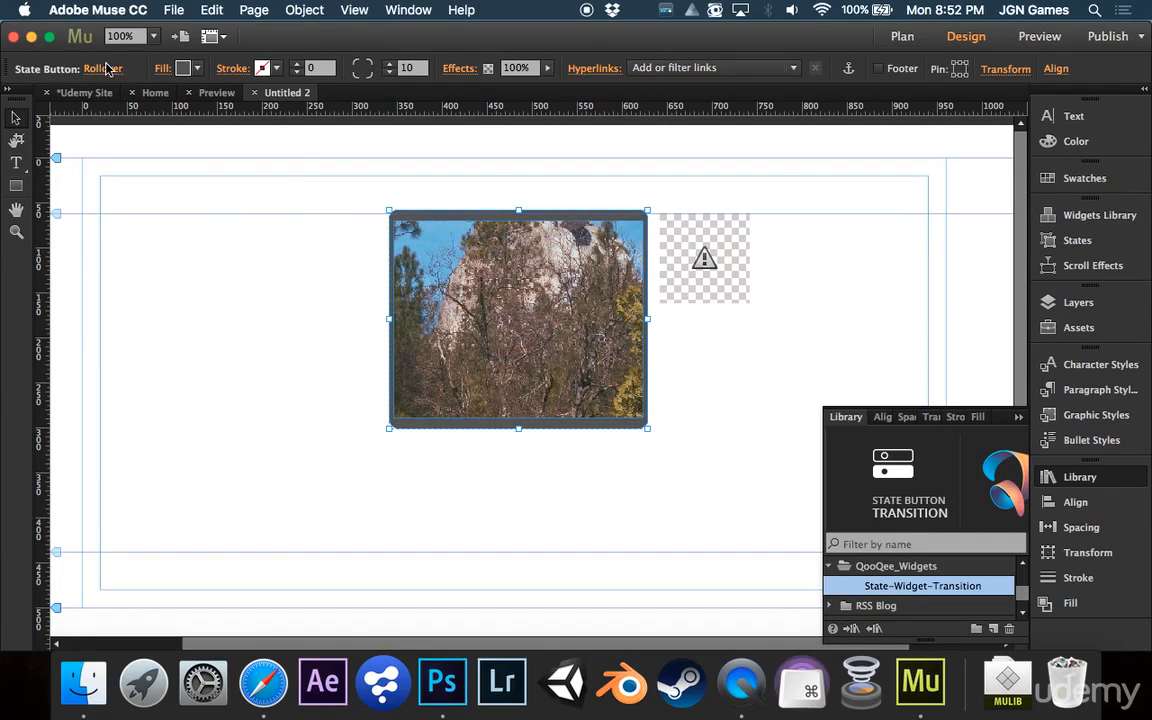
left_click(103, 69)
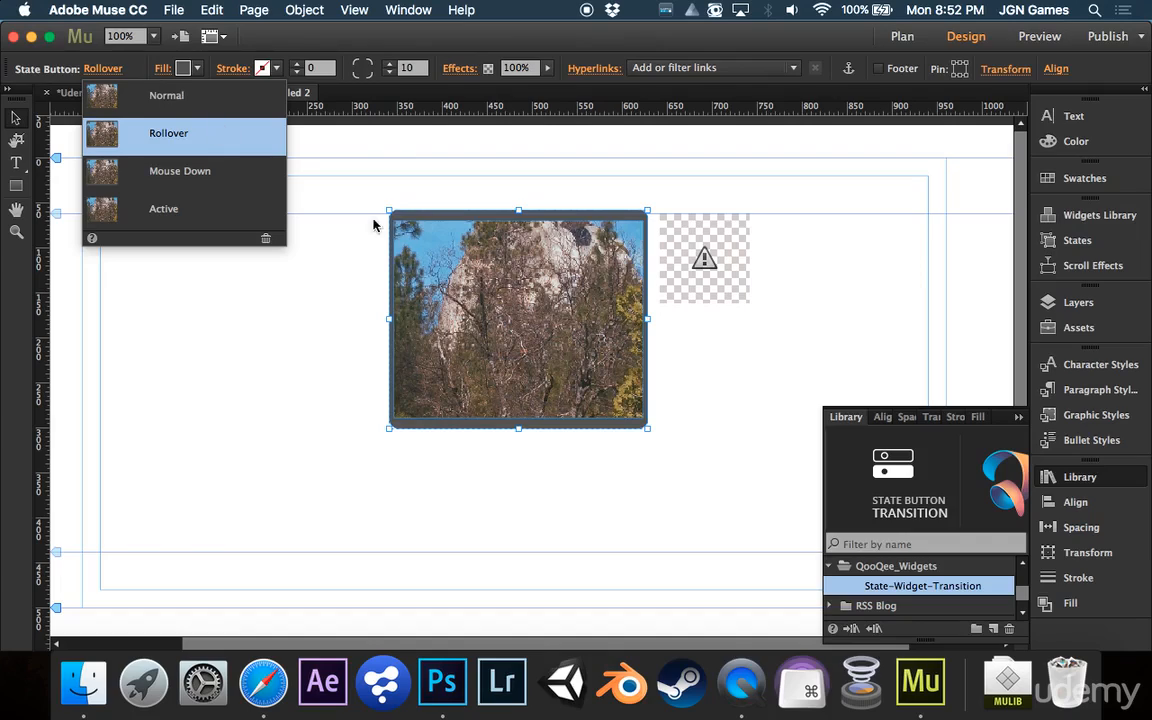
Set the state button's Rollover fill colour to none
left_click(189, 68)
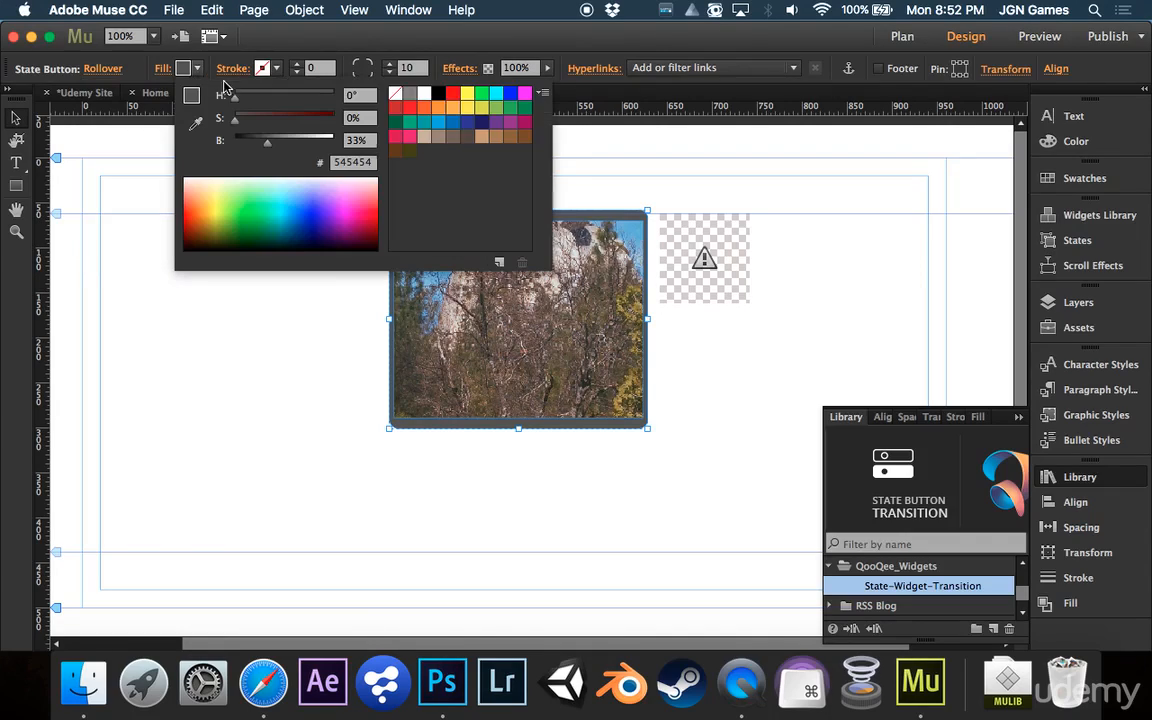
left_click(396, 94)
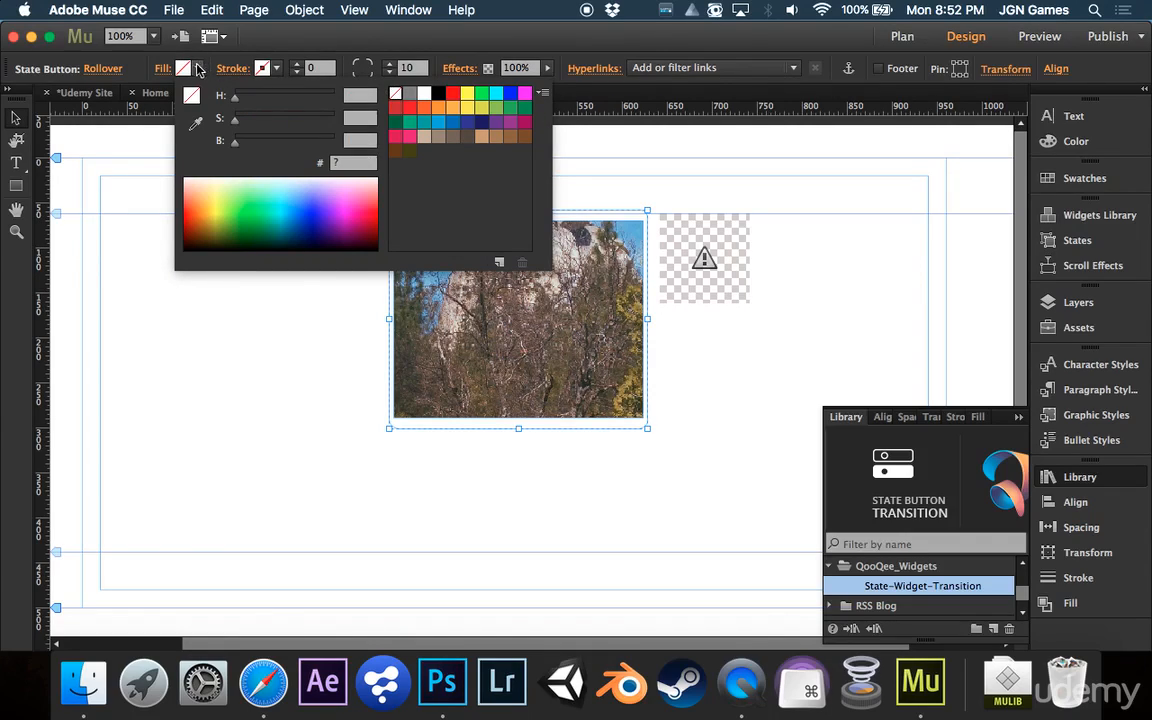
left_click(197, 68)
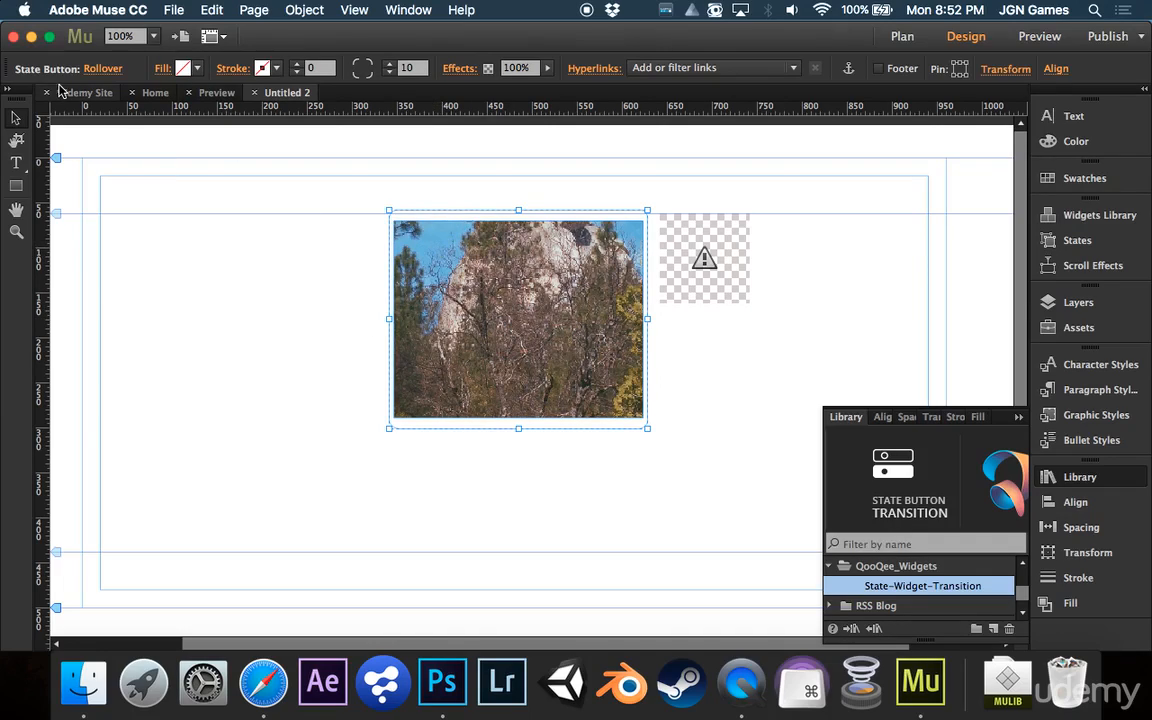
In the Rollover state, anchor the rectangle's fill image at the bottom so the blurred half shows
left_click(405, 232)
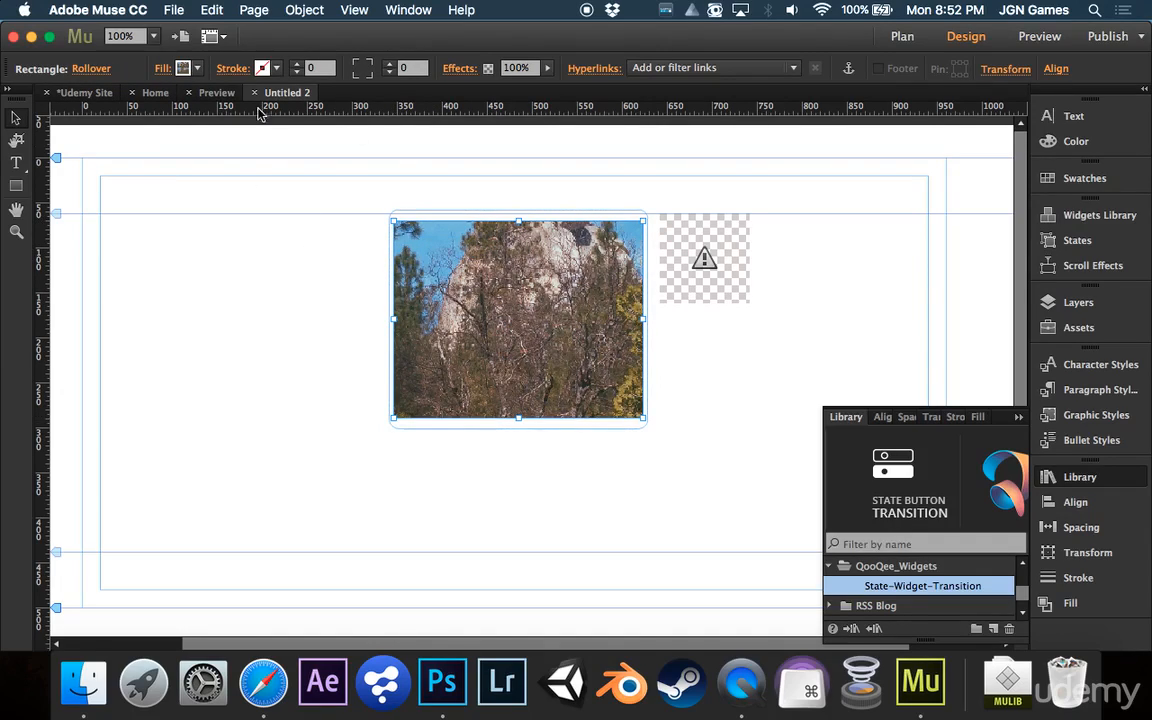
left_click(163, 72)
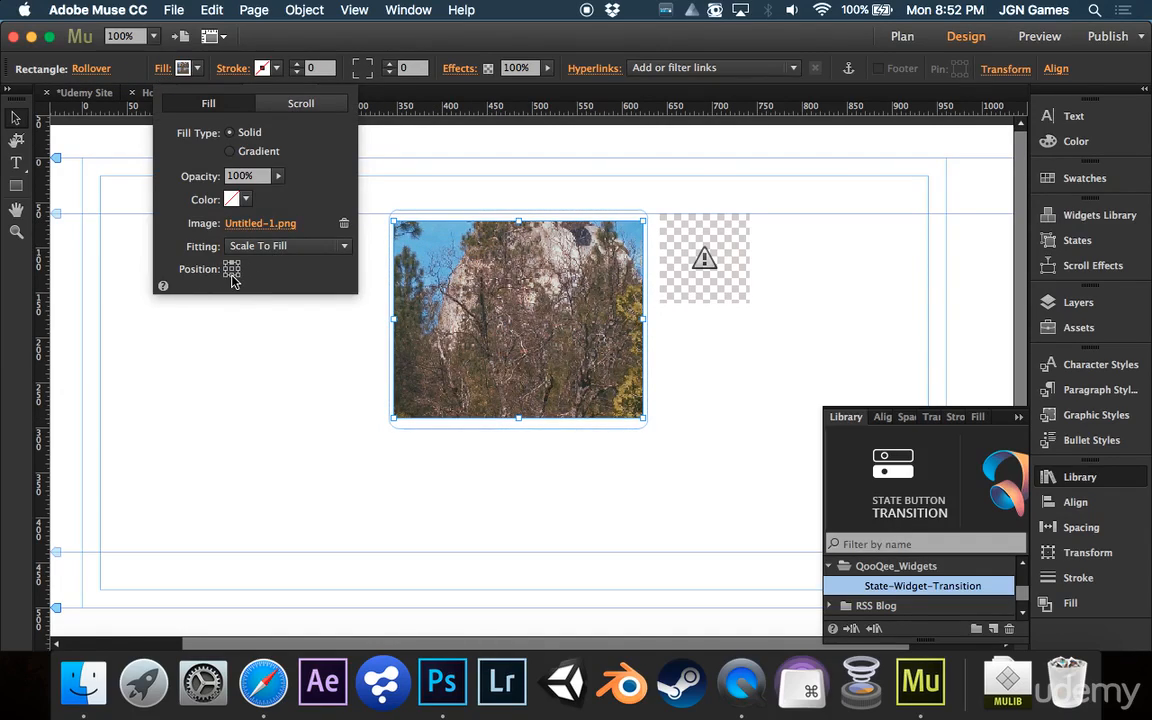
left_click(158, 68)
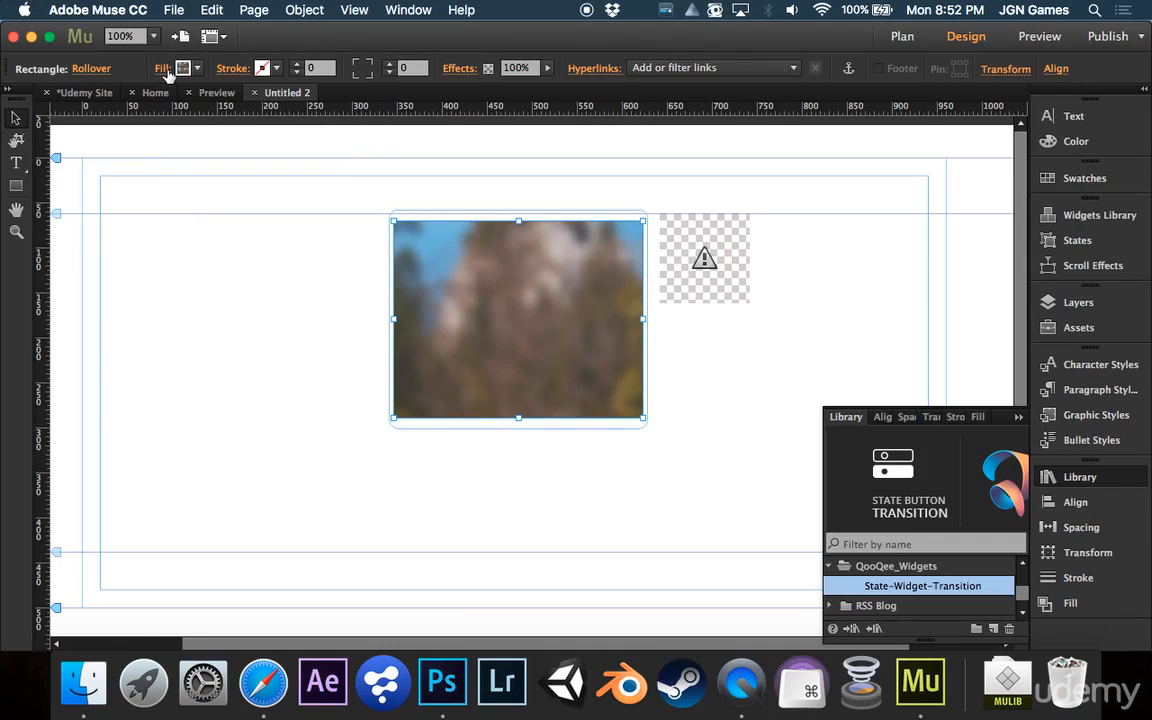
Open the QooQee widget options and set the transition speed to 0.2 seconds
left_click(706, 262)
left_click(766, 211)
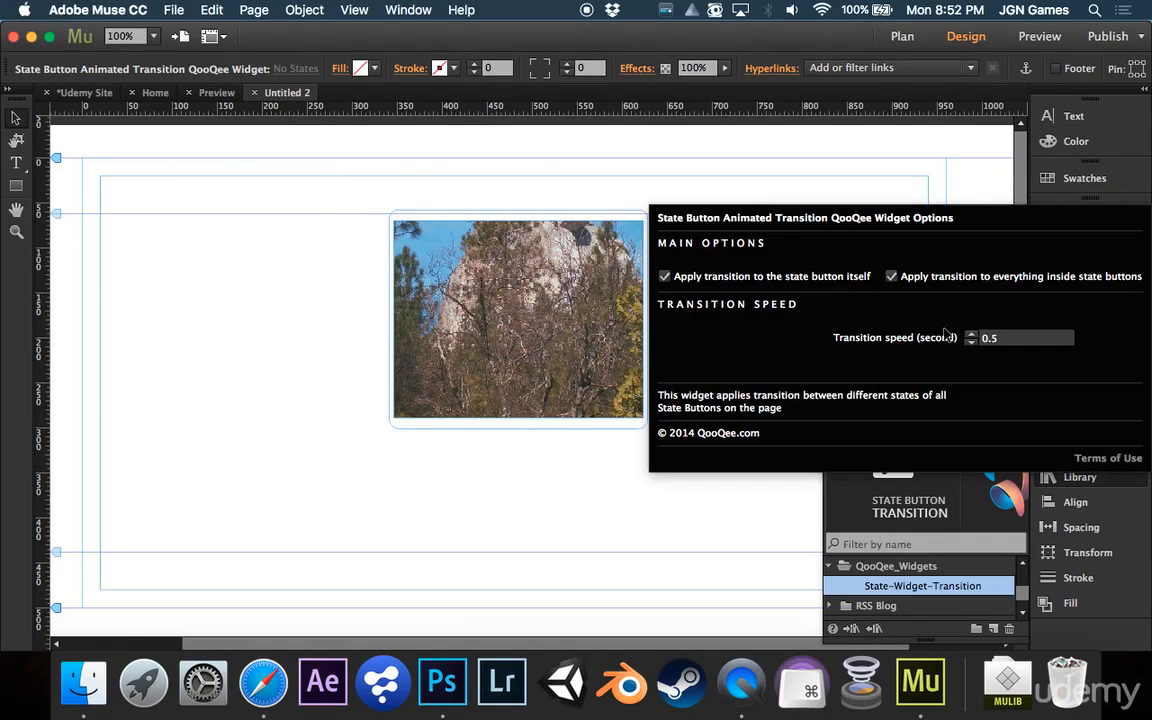
left_click(1000, 339)
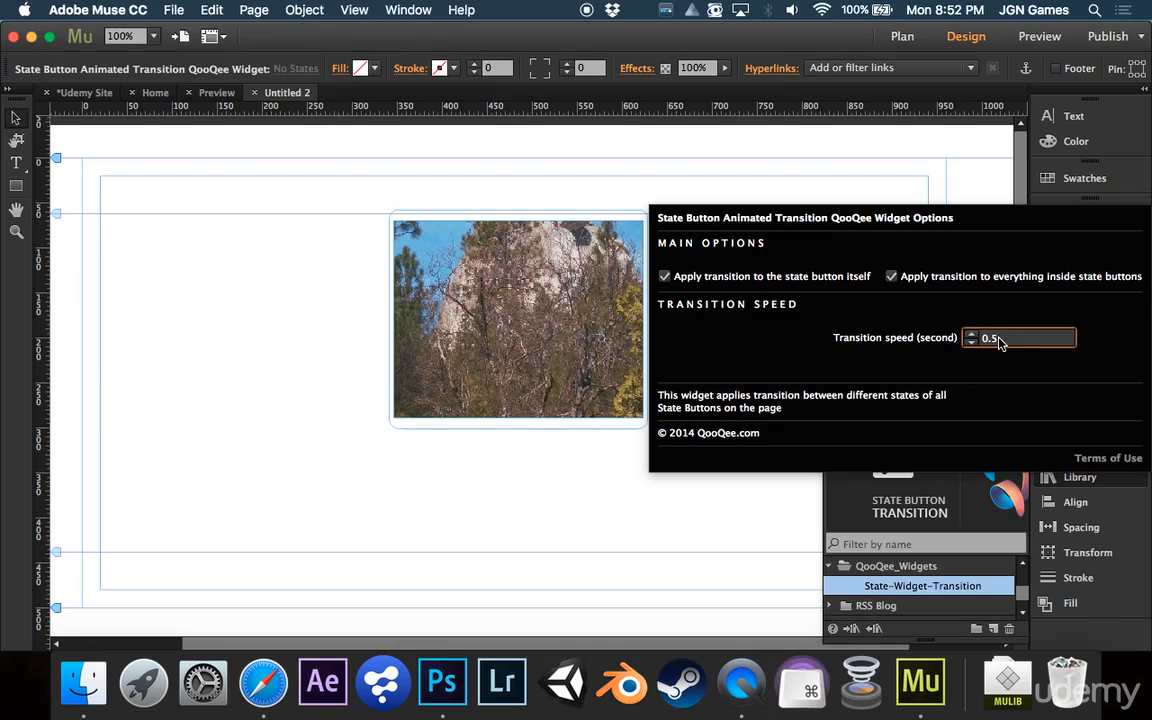
key("Return")
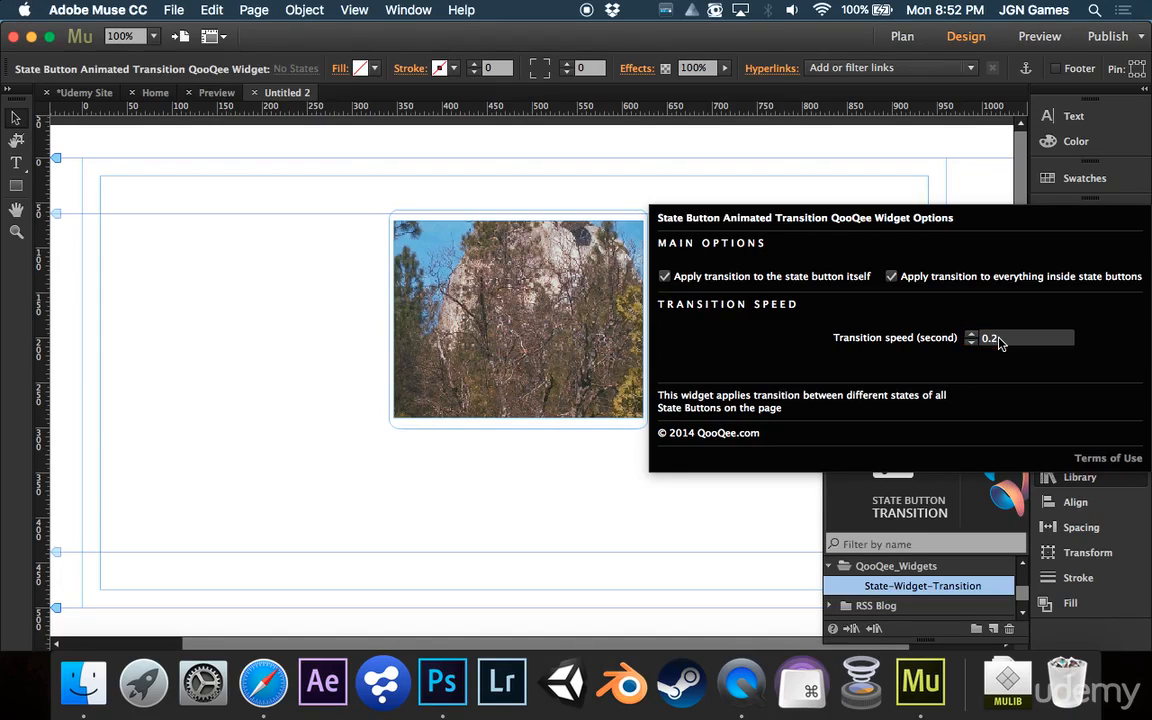
left_click(964, 175)
Preview the page, scroll down to test the rollover button, and return to Design
left_click(1039, 36)
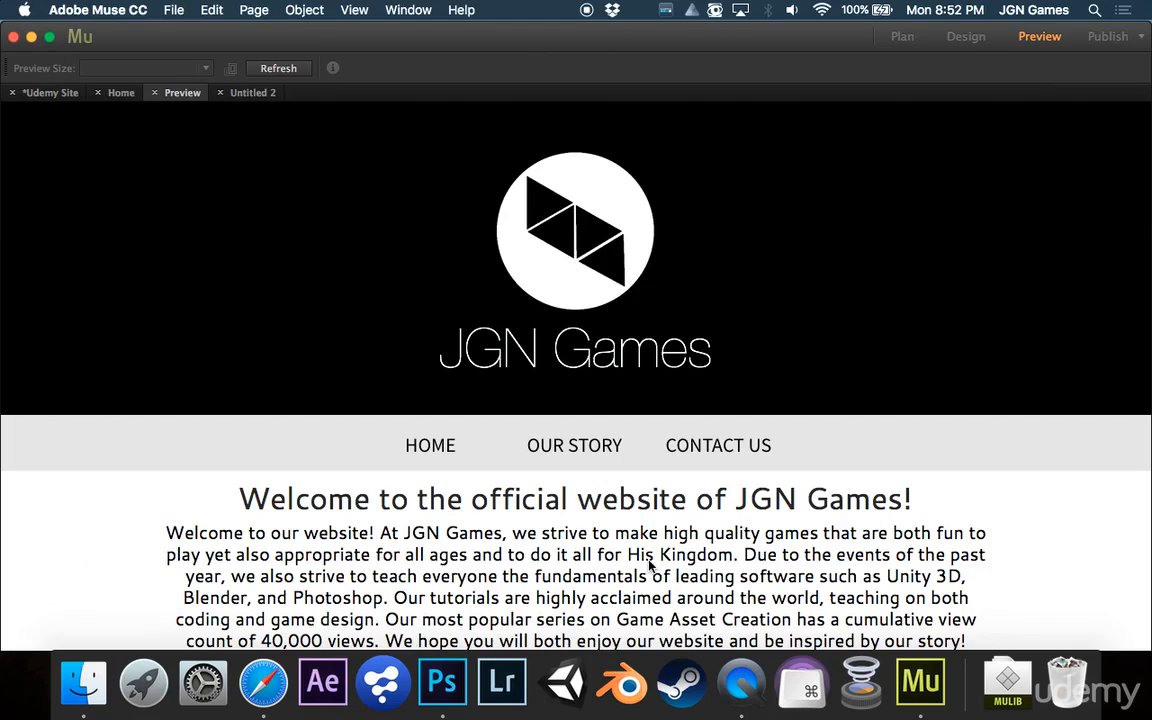
scroll(650, 566, "down", 10)
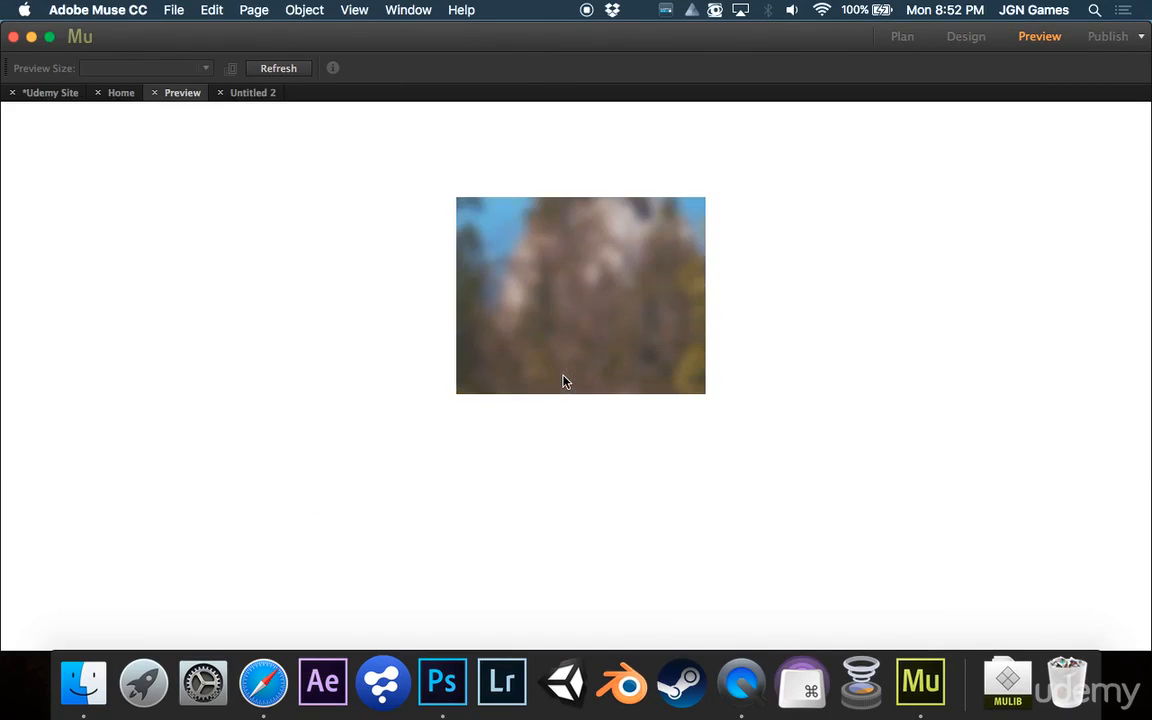
left_click(966, 36)
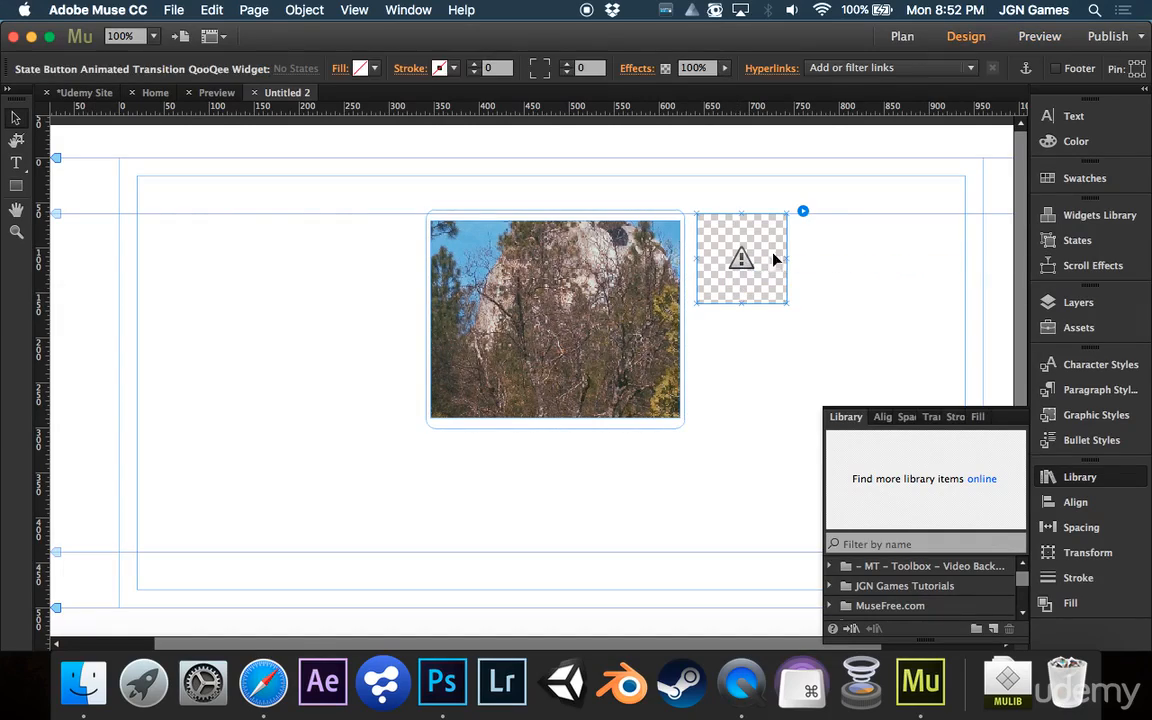
Raise the widget's transition speed to 0.4 seconds and preview the page
left_click(803, 212)
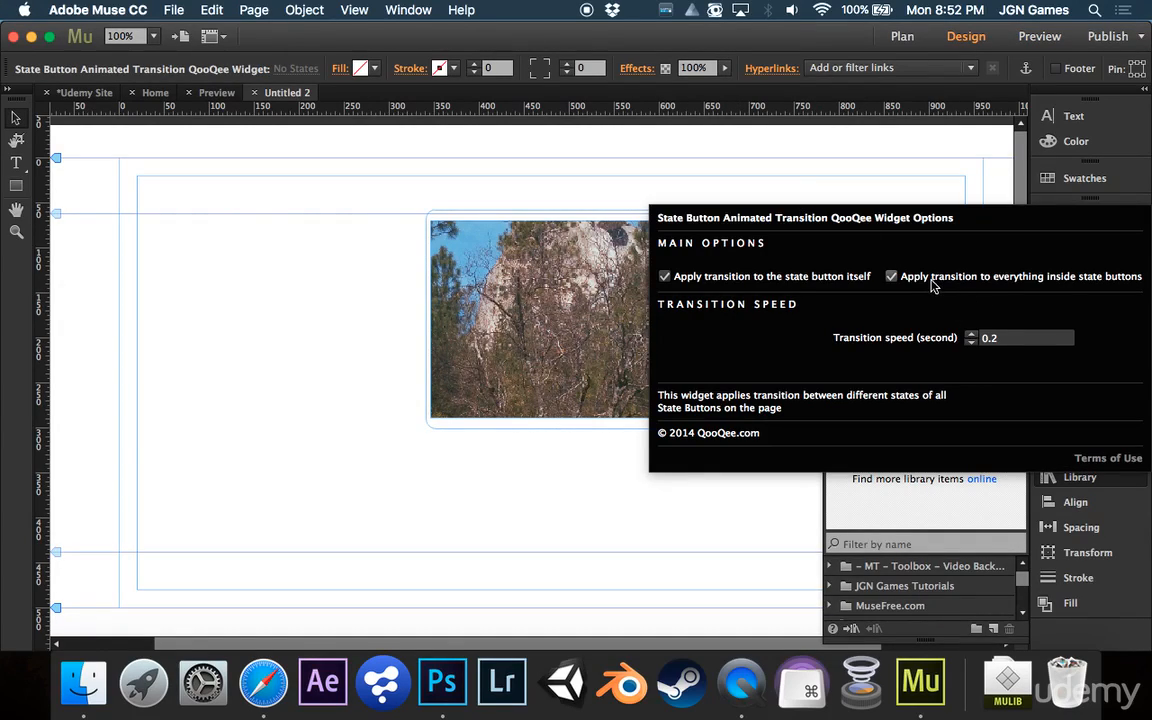
left_click(970, 336)
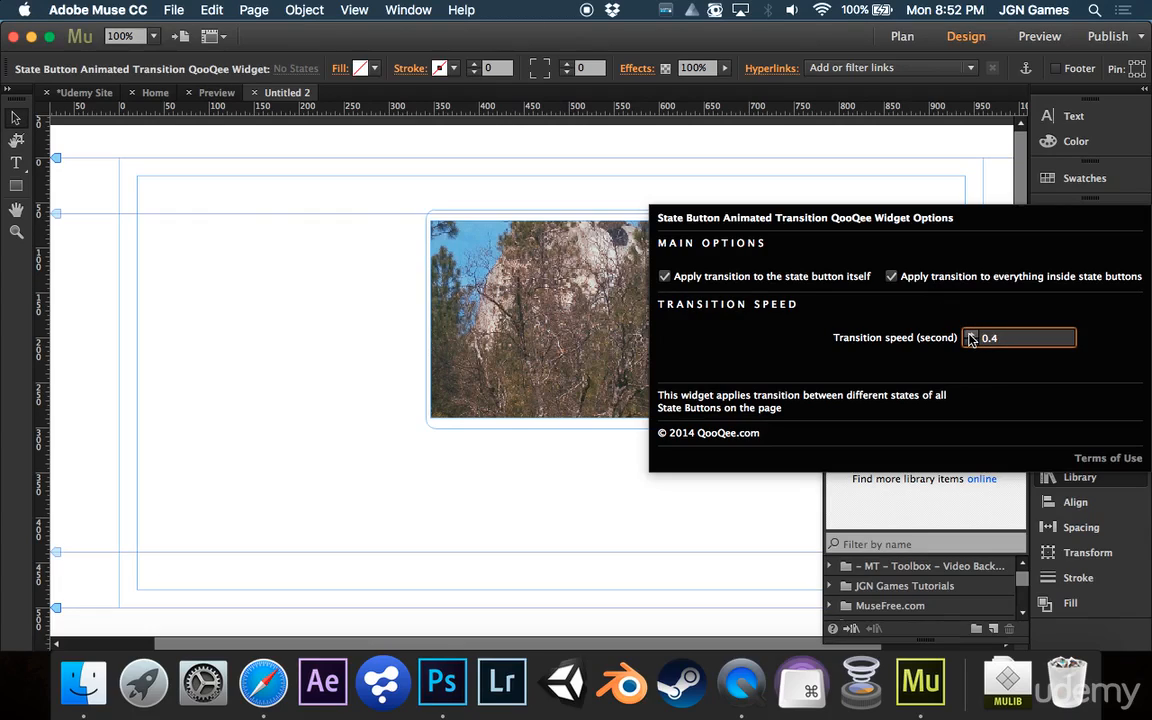
left_click(1039, 36)
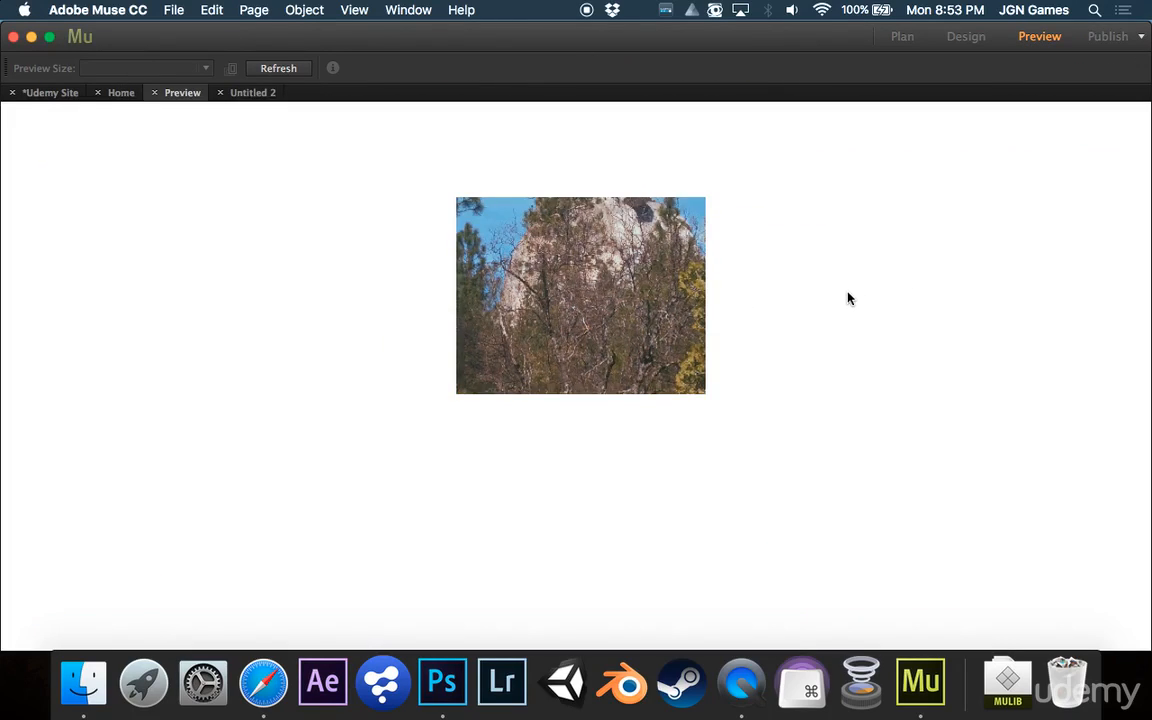